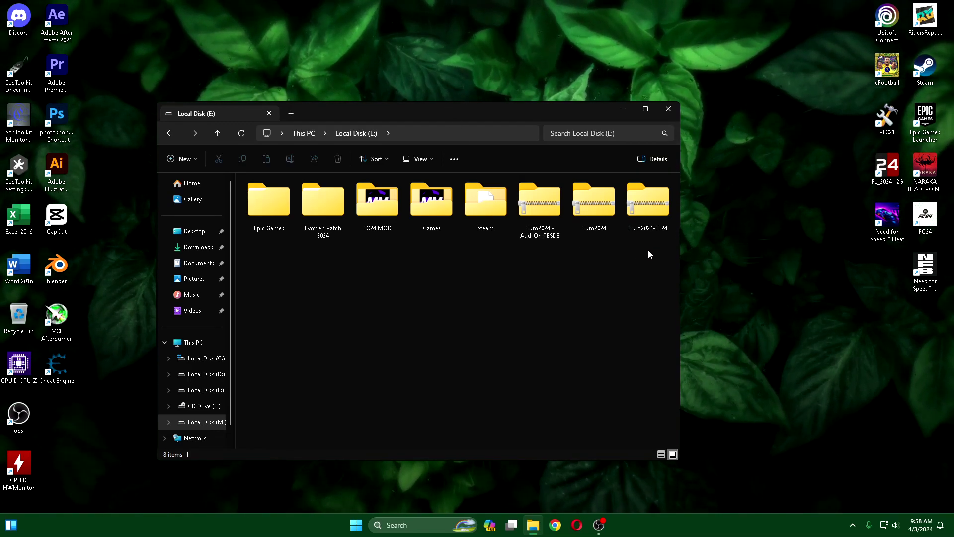
Open the Sider folder inside the Euro2024 archive and read its "add to sider" text file.
{"action": "left_click_drag", "start_coordinate": [648, 249], "coordinate": [541, 214]}
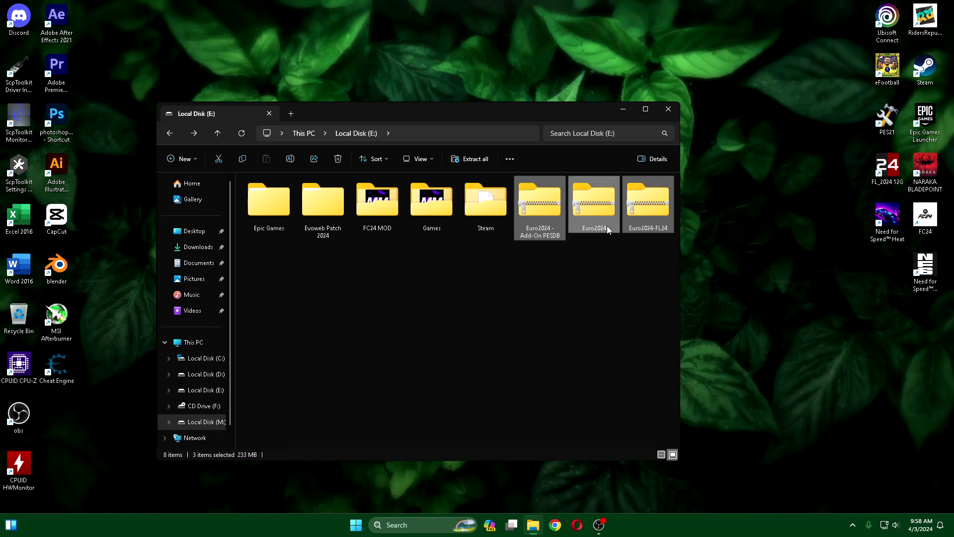
{"action": "left_click", "coordinate": [623, 281]}
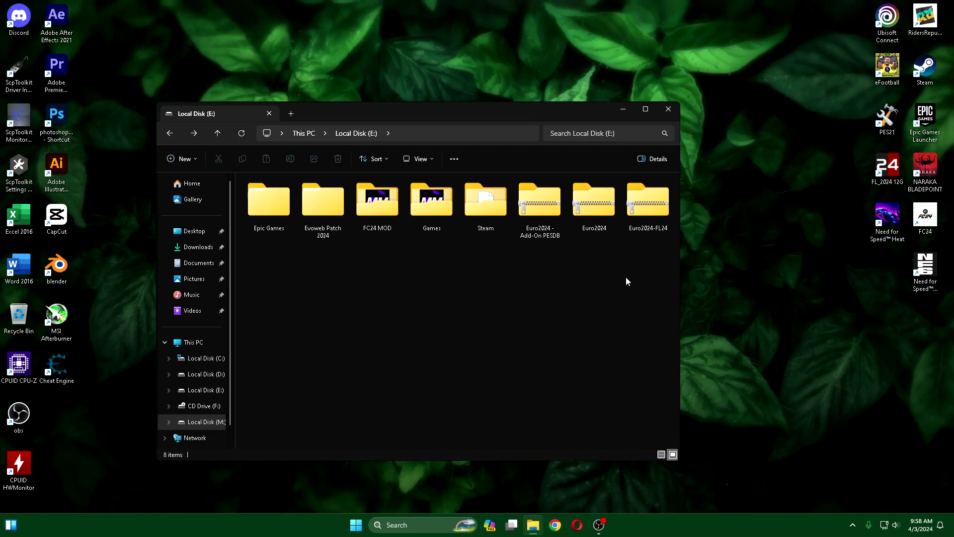
{"action": "double_click", "coordinate": [592, 204]}
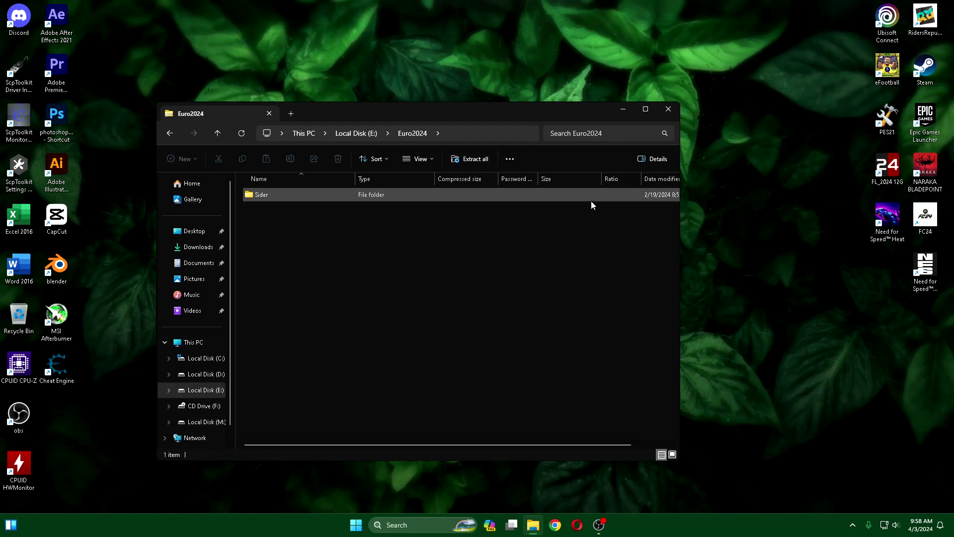
{"action": "double_click", "coordinate": [261, 195]}
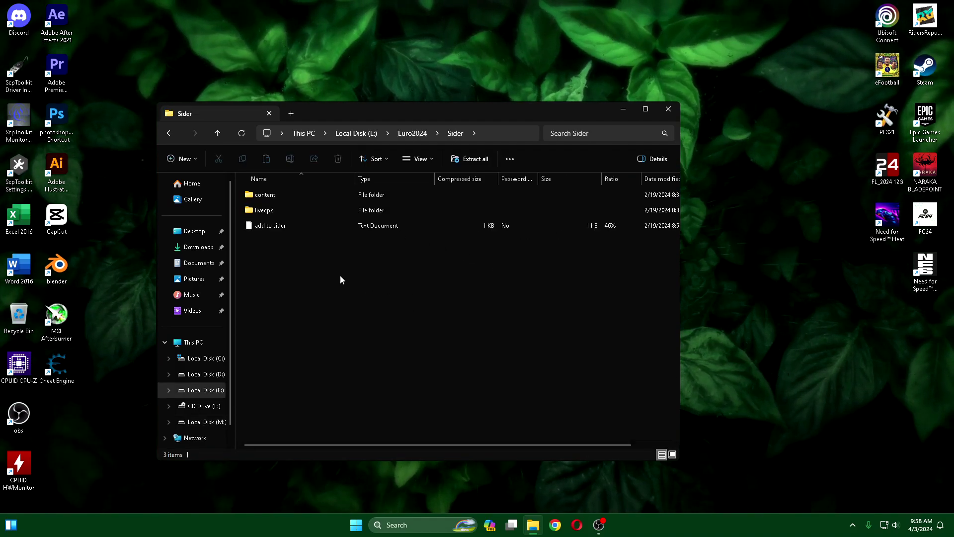
{"action": "double_click", "coordinate": [275, 226]}
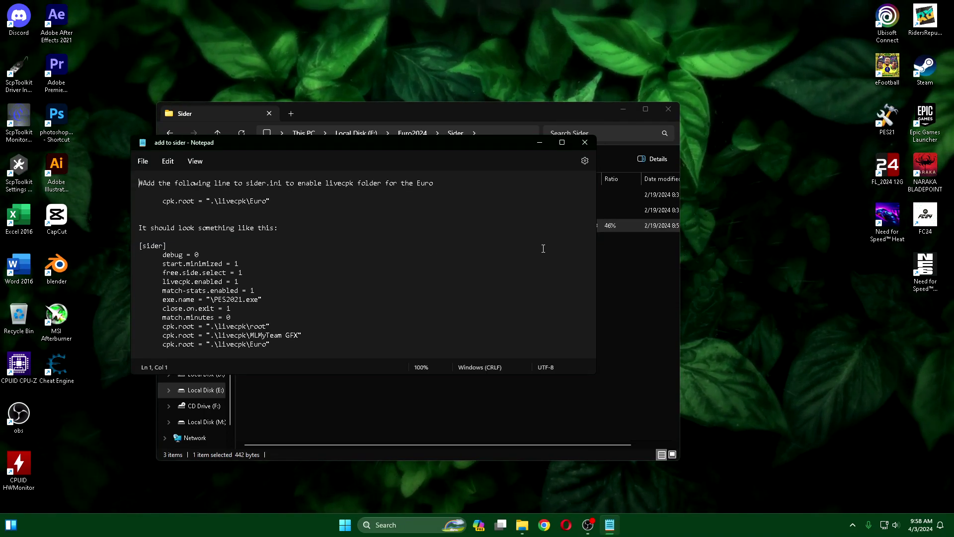
{"action": "left_click", "coordinate": [584, 142]}
Check what the livecpk and content folders in the archive's Sider folder contain.
{"action": "double_click", "coordinate": [268, 211]}
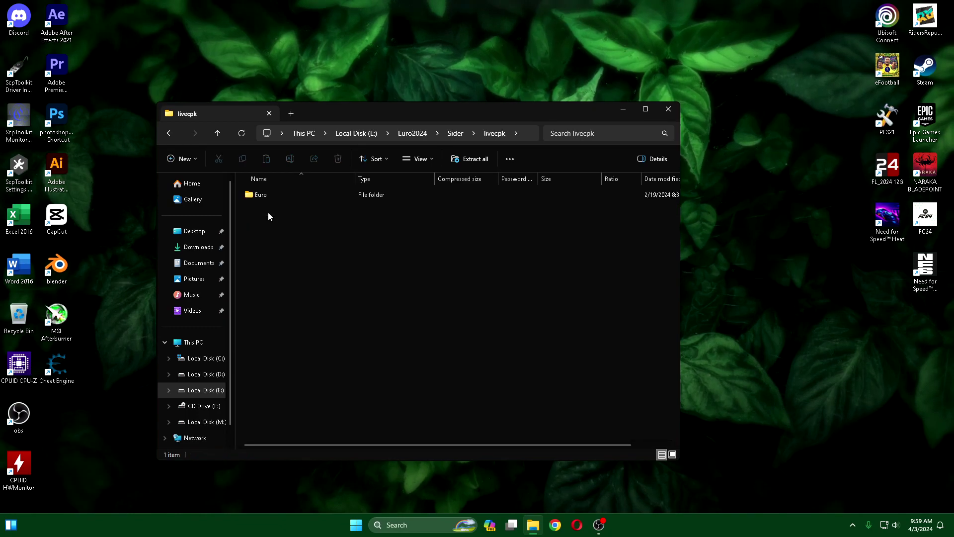
{"action": "left_click", "coordinate": [170, 133]}
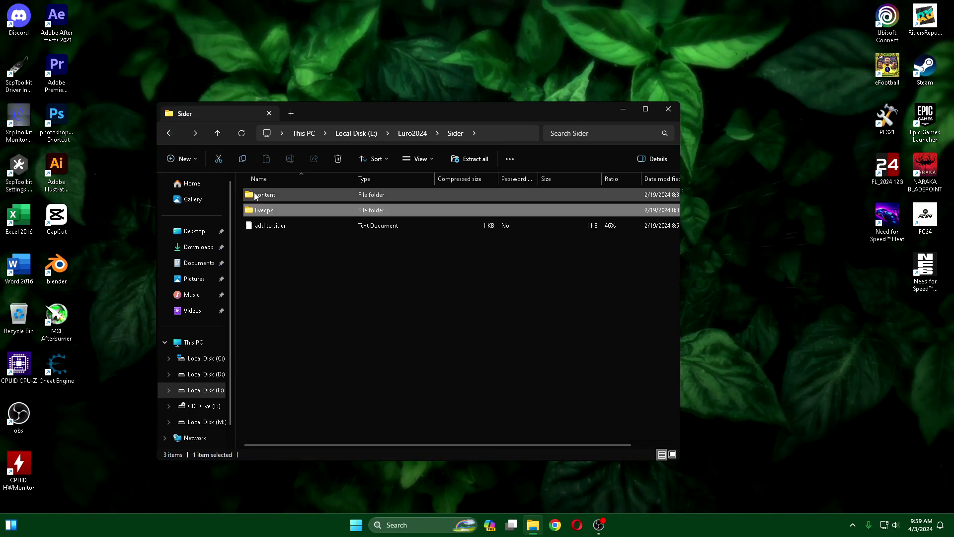
{"action": "double_click", "coordinate": [270, 194]}
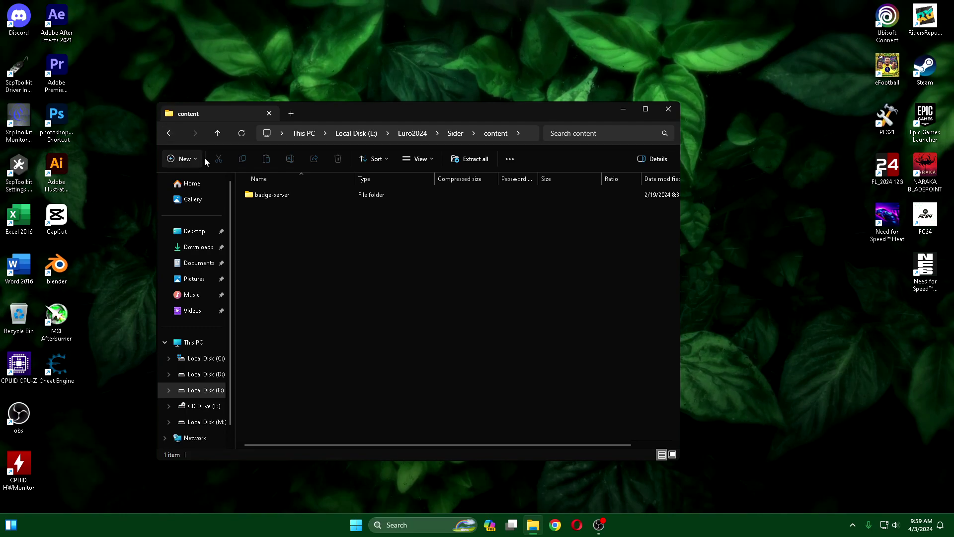
{"action": "left_click", "coordinate": [170, 133]}
Examine the Euro folder and map text file in content\badge-server, then return to the Sider folder.
{"action": "double_click", "coordinate": [286, 194]}
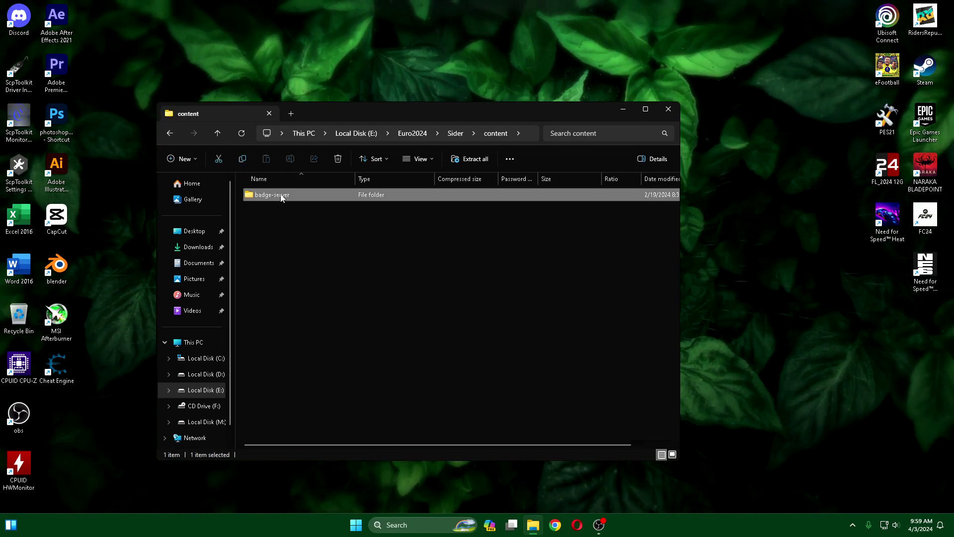
{"action": "double_click", "coordinate": [280, 194]}
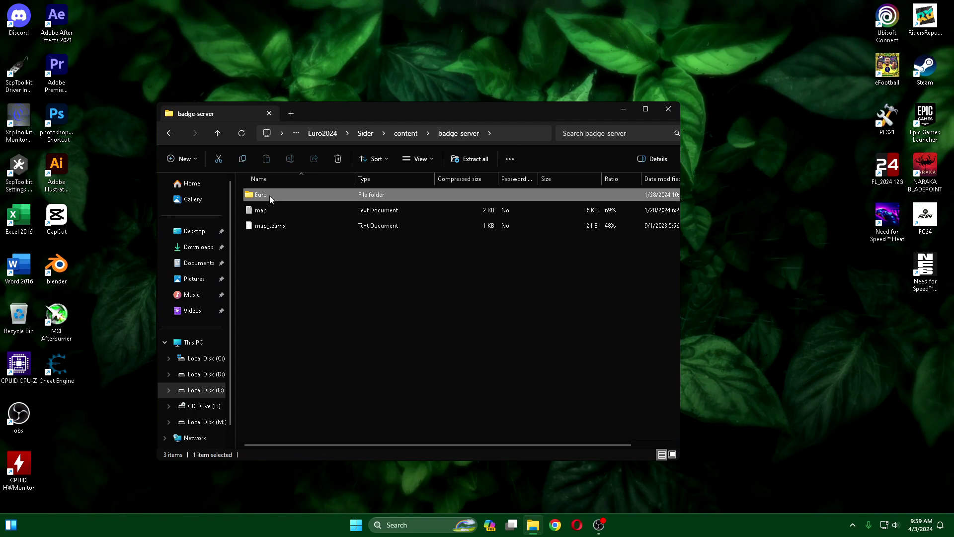
{"action": "double_click", "coordinate": [269, 195]}
{"action": "left_click", "coordinate": [170, 132]}
{"action": "double_click", "coordinate": [271, 209]}
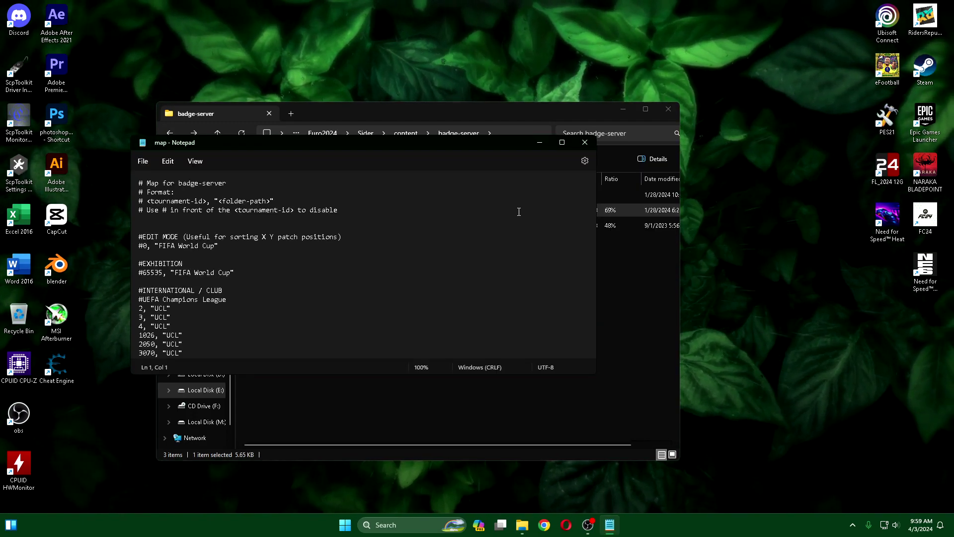
{"action": "left_click", "coordinate": [585, 143]}
{"action": "key", "text": "alt+Up"}
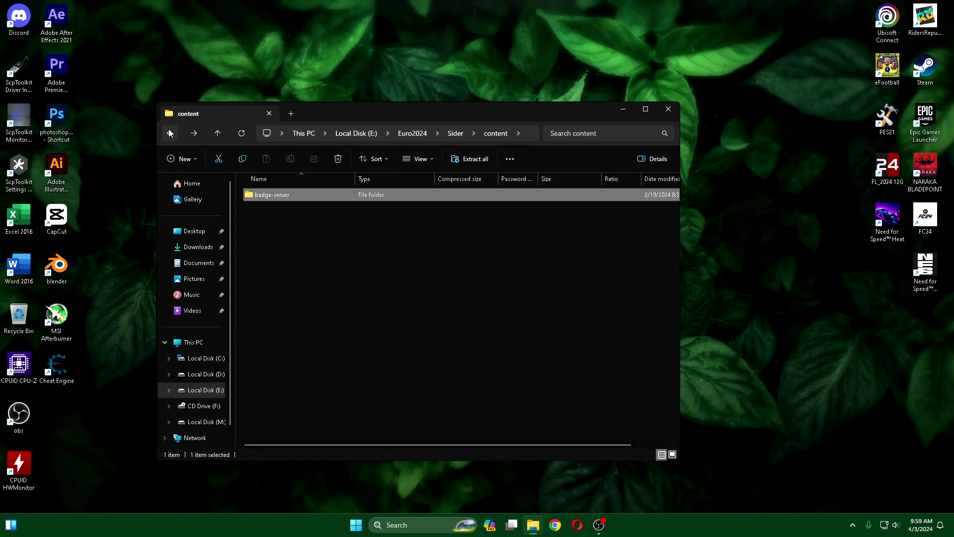
{"action": "key", "text": "alt+Up"}
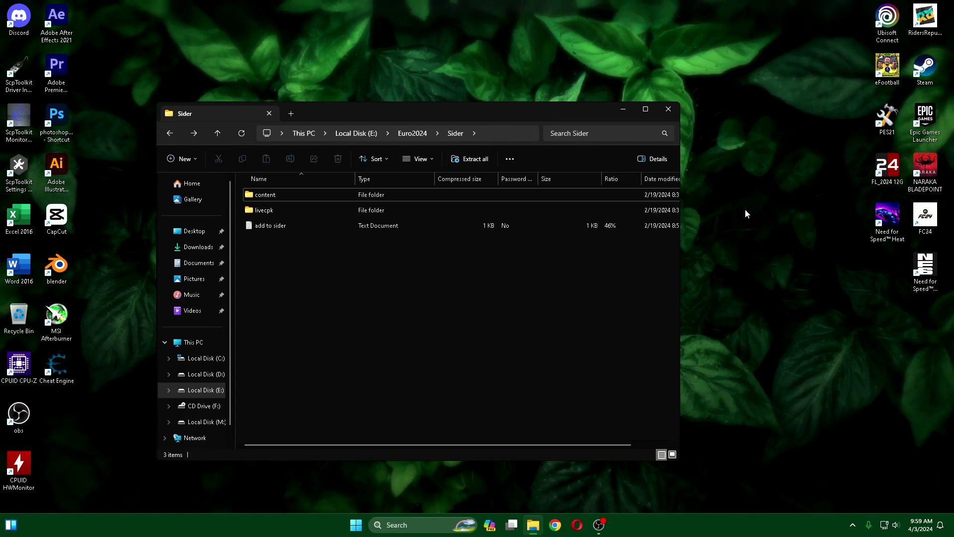
Open the PES21 shortcut's file location and arrange the sider-7.1.7 window side by side with the archive's Sider window.
{"action": "left_click", "coordinate": [884, 117]}
{"action": "right_click", "coordinate": [884, 117]}
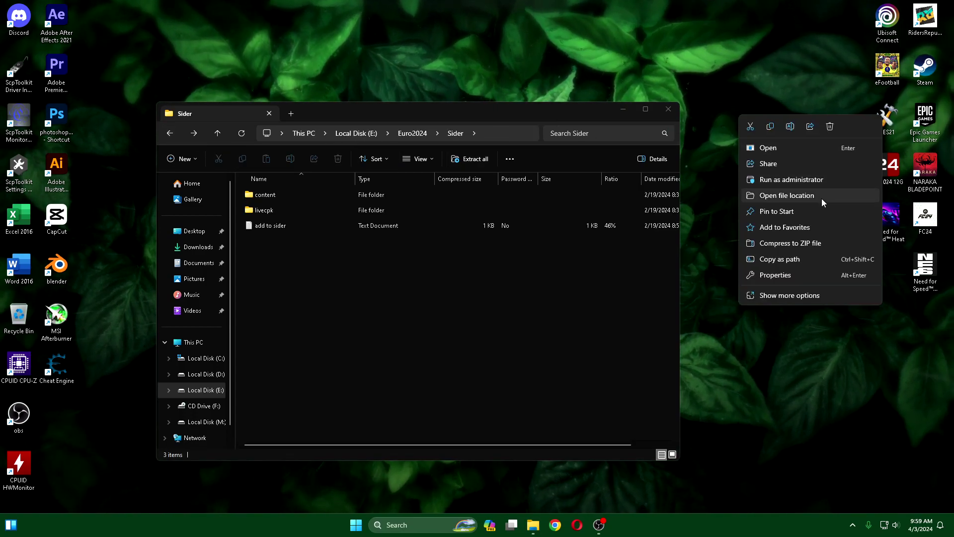
{"action": "left_click", "coordinate": [822, 195]}
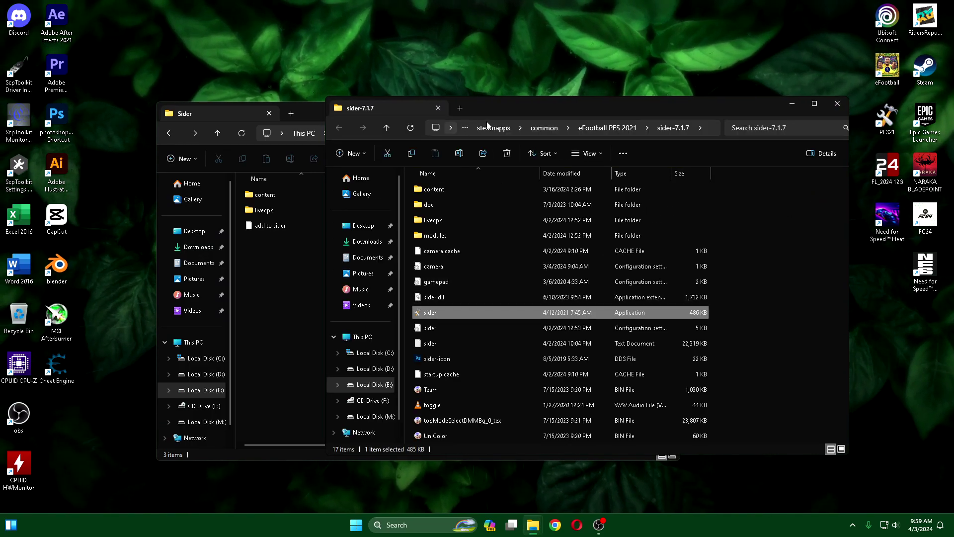
{"action": "left_click_drag", "start_coordinate": [559, 105], "coordinate": [924, 97]}
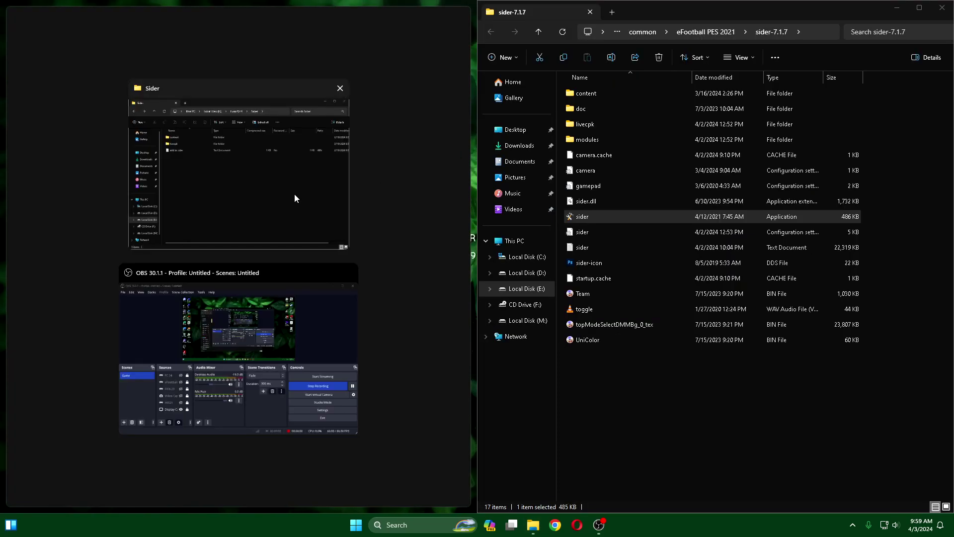
{"action": "left_click", "coordinate": [293, 198]}
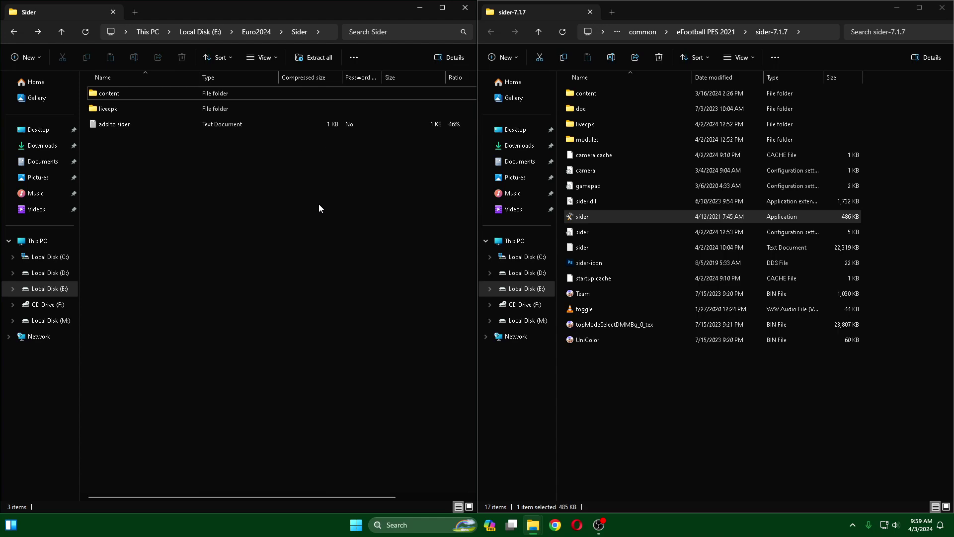
Open the map text file in the archive's content\badge-server folder and look through its tournament entries.
{"action": "double_click", "coordinate": [117, 95]}
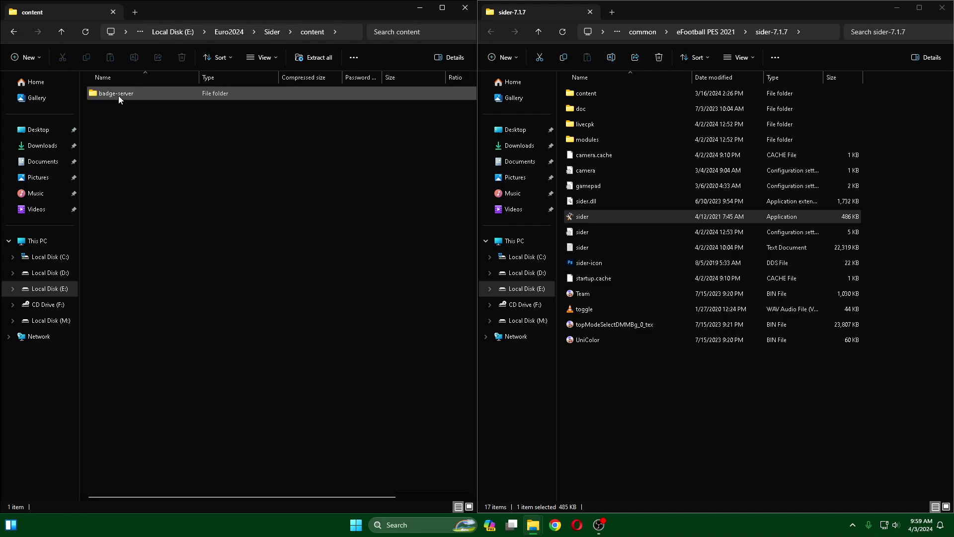
{"action": "double_click", "coordinate": [119, 95]}
{"action": "double_click", "coordinate": [115, 109]}
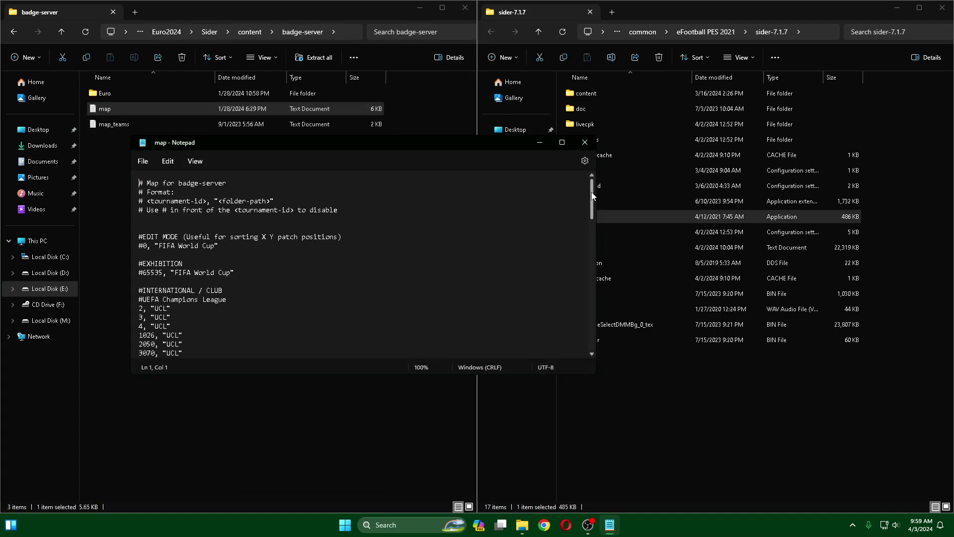
{"action": "left_click_drag", "start_coordinate": [591, 195], "coordinate": [599, 264]}
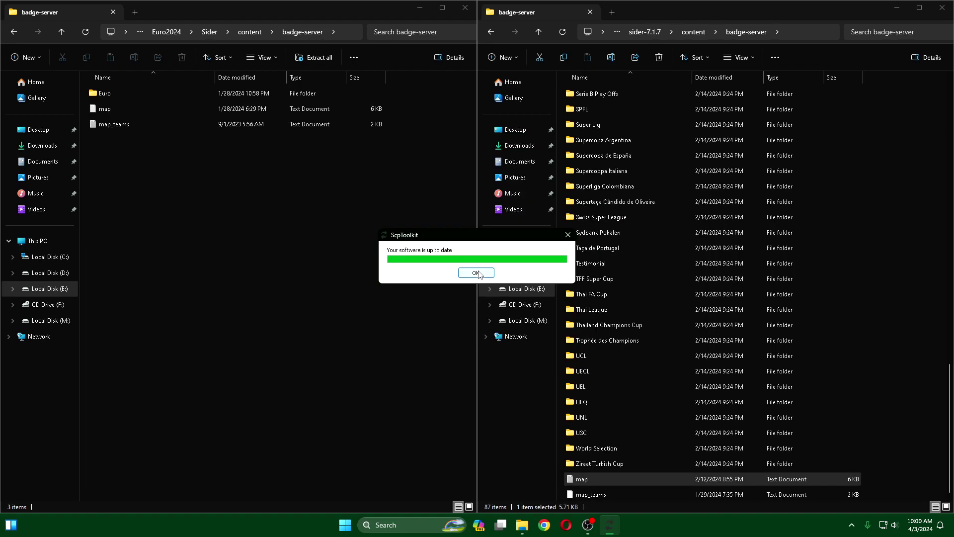
Dismiss the ScpToolkit update message, then cut the archive's Euro badge folder and paste it into sider-7.1.7\content\badge-server.
{"action": "left_click", "coordinate": [476, 273]}
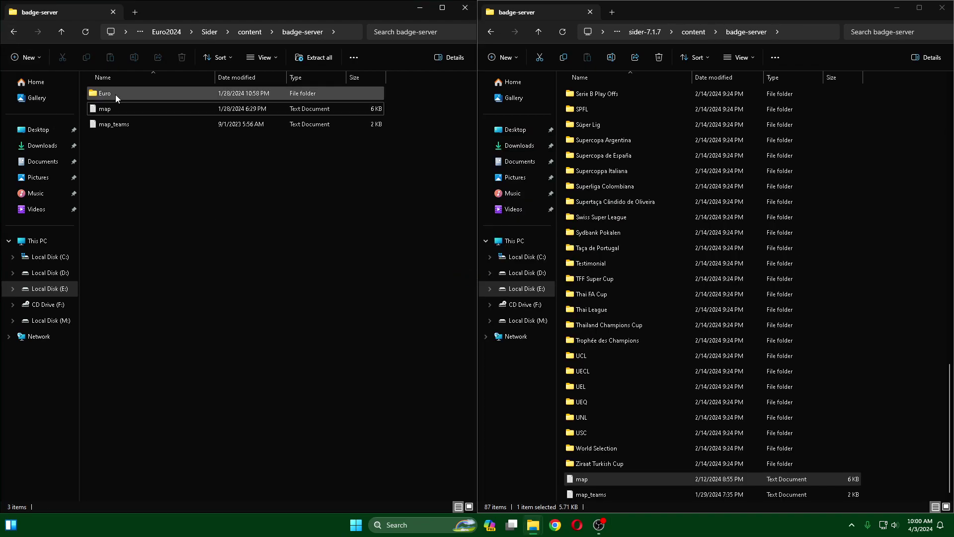
{"action": "right_click", "coordinate": [97, 95]}
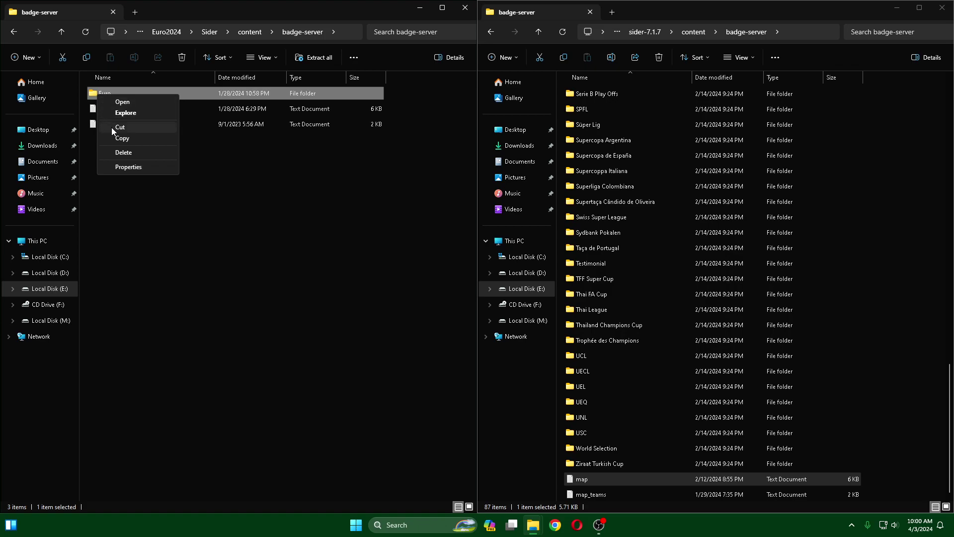
{"action": "left_click", "coordinate": [112, 127]}
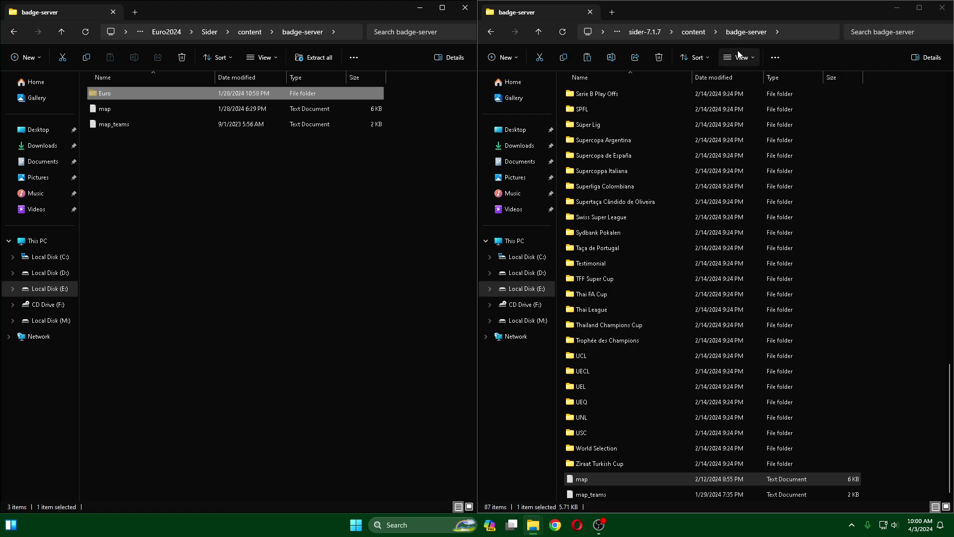
{"action": "left_click", "coordinate": [906, 185]}
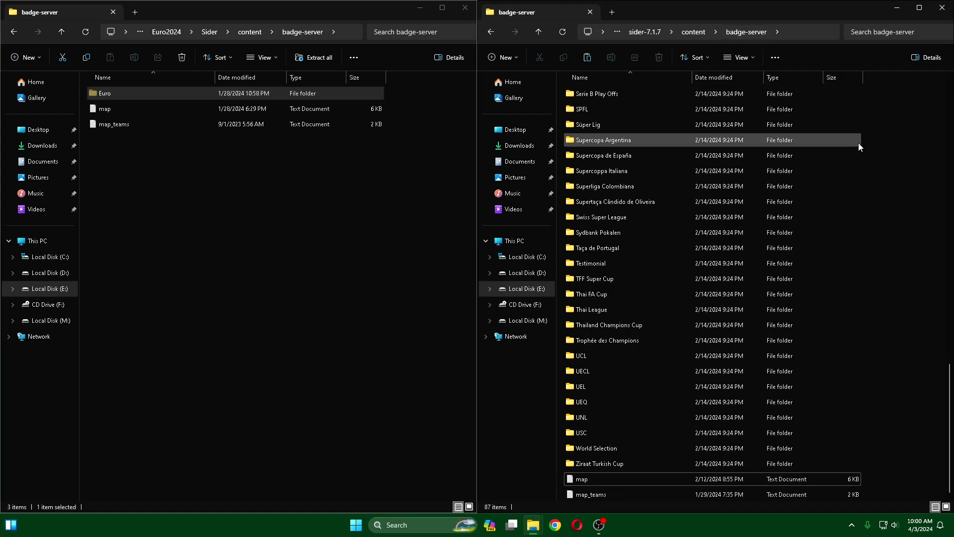
{"action": "right_click", "coordinate": [857, 143]}
{"action": "key", "text": "Escape"}
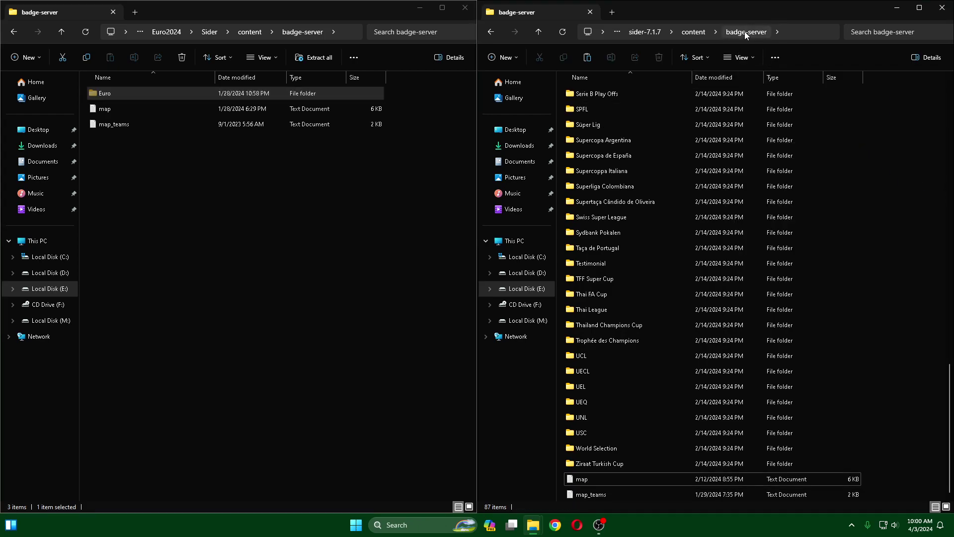
{"action": "right_click", "coordinate": [904, 144]}
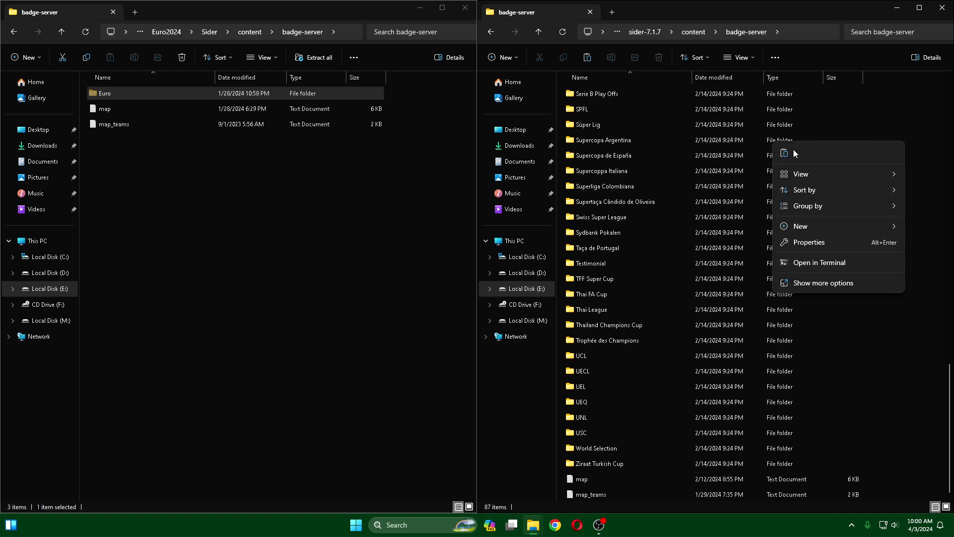
{"action": "key", "text": "Escape"}
{"action": "key", "text": "ctrl+v"}
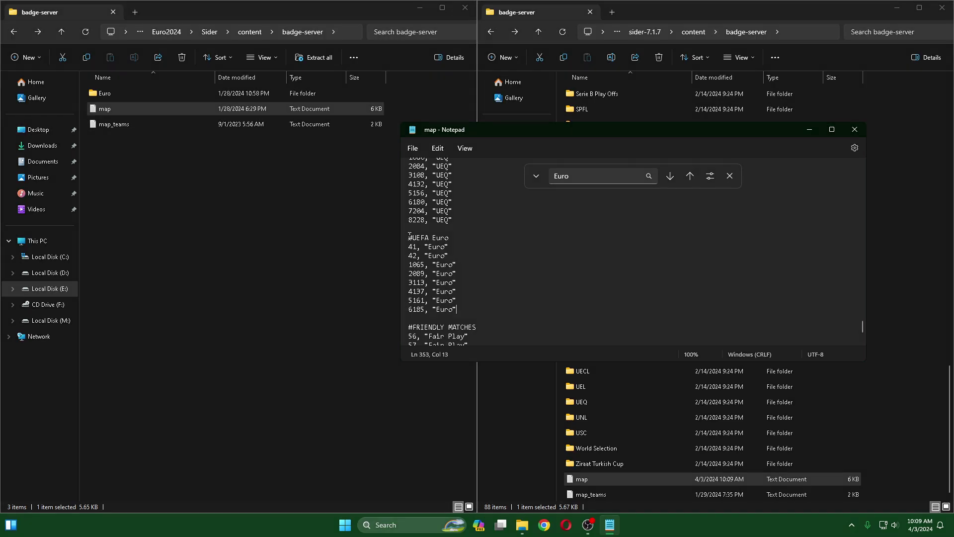
Highlight the #UEFA Euro block in the map text file to review it, then close the file.
{"action": "left_click_drag", "start_coordinate": [408, 237], "coordinate": [458, 310]}
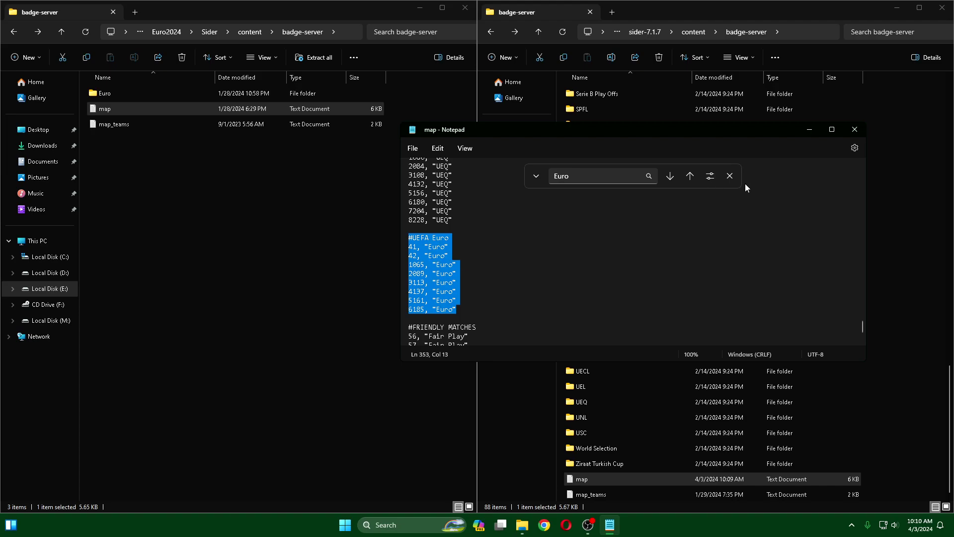
{"action": "left_click", "coordinate": [855, 130]}
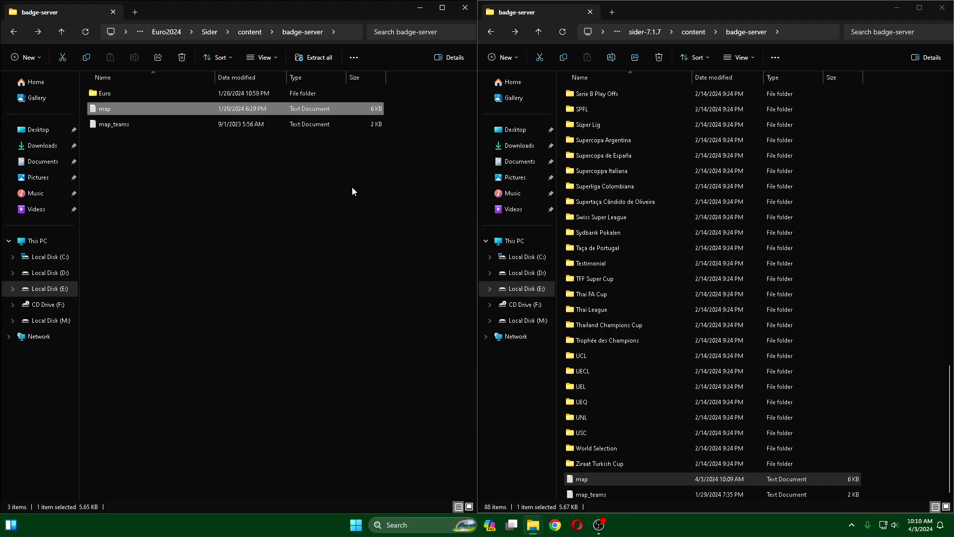
Copy the livecpk folder from the Euro2024 archive's Sider folder and paste it into the sider-7.1.7 folder.
{"action": "left_click", "coordinate": [116, 92]}
{"action": "left_click", "coordinate": [13, 32]}
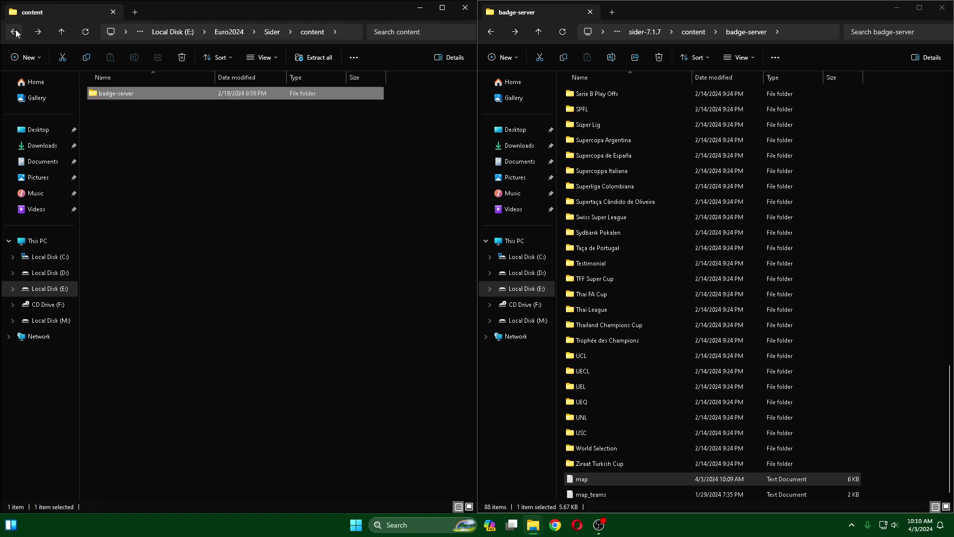
{"action": "left_click", "coordinate": [15, 32]}
{"action": "double_click", "coordinate": [124, 109]}
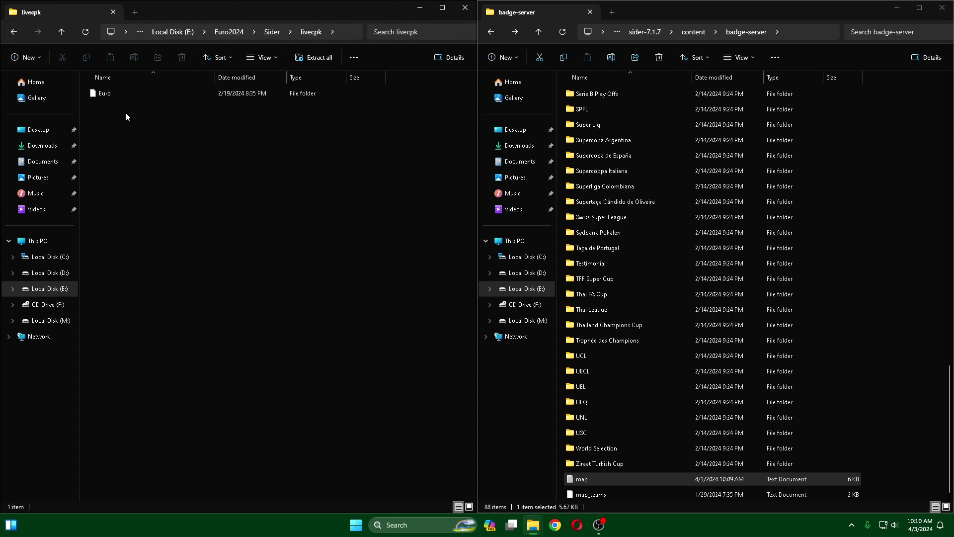
{"action": "key", "text": "alt+Left"}
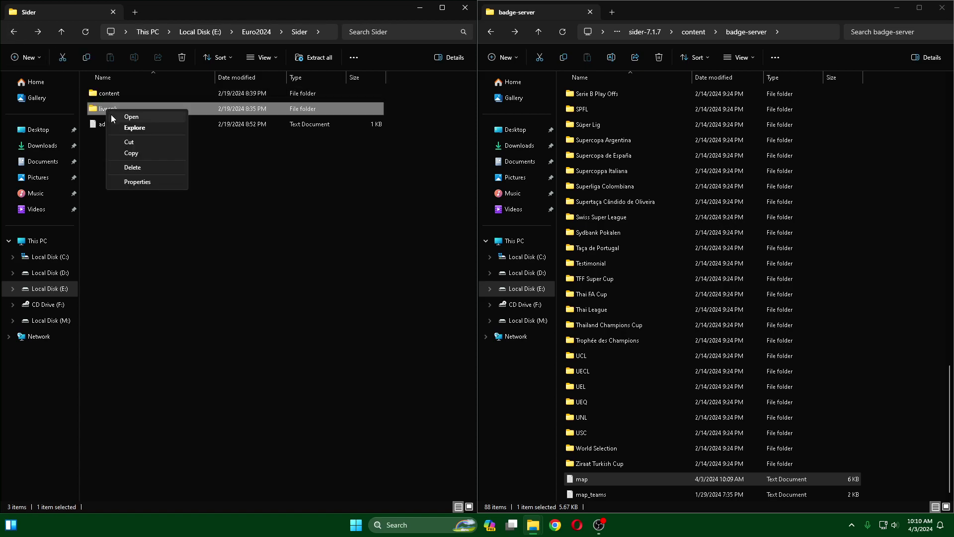
{"action": "left_click", "coordinate": [128, 152]}
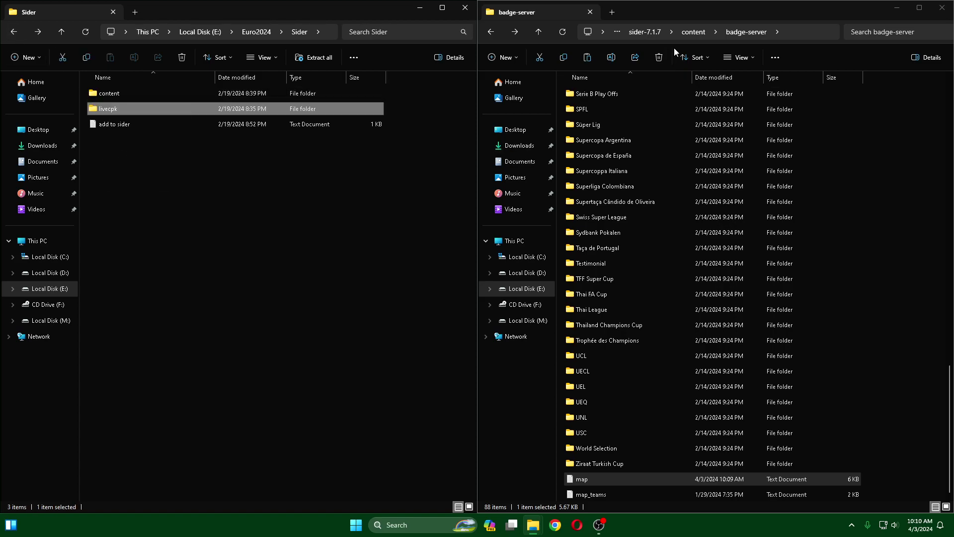
{"action": "left_click", "coordinate": [646, 31]}
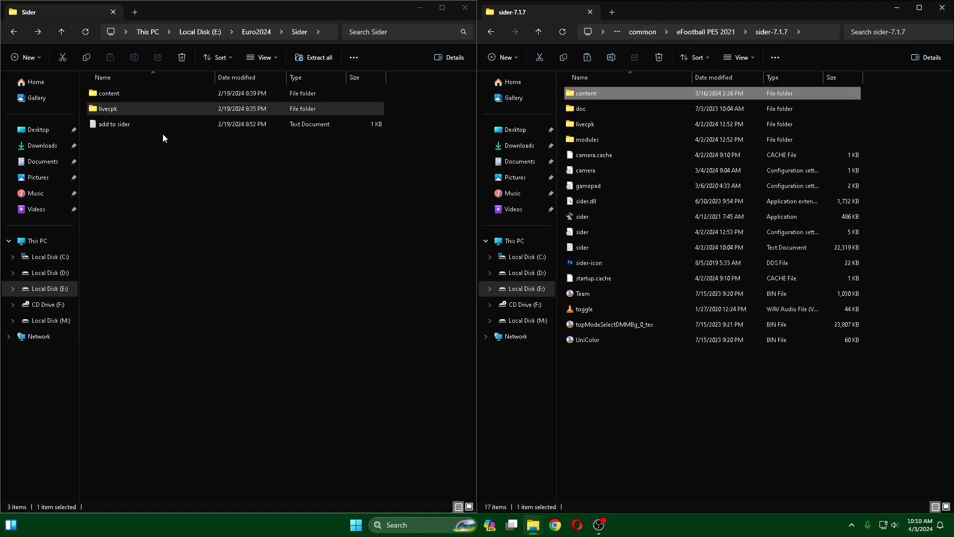
{"action": "right_click", "coordinate": [656, 425]}
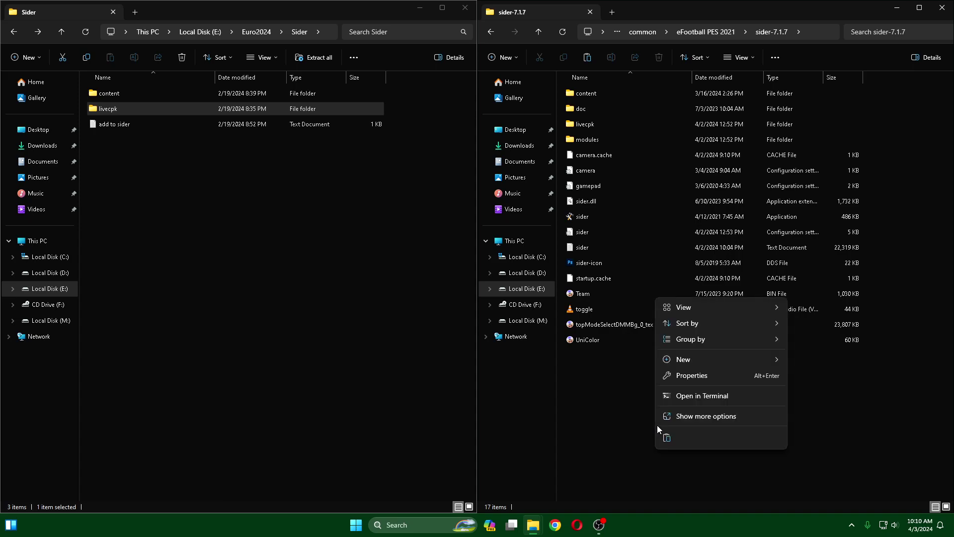
{"action": "left_click", "coordinate": [667, 437]}
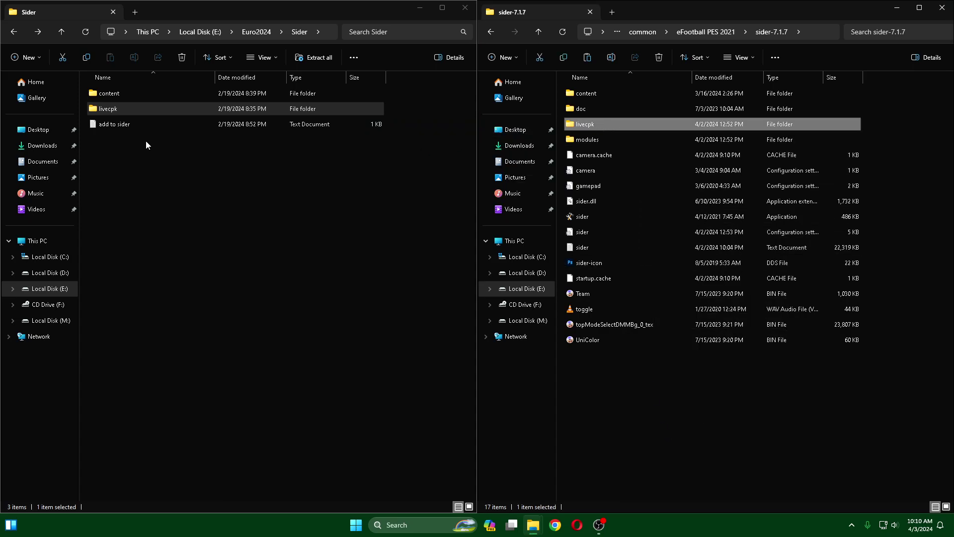
Open the livecpk folder in sider-7.1.7 and copy the name of the Euro folder.
{"action": "double_click", "coordinate": [581, 124]}
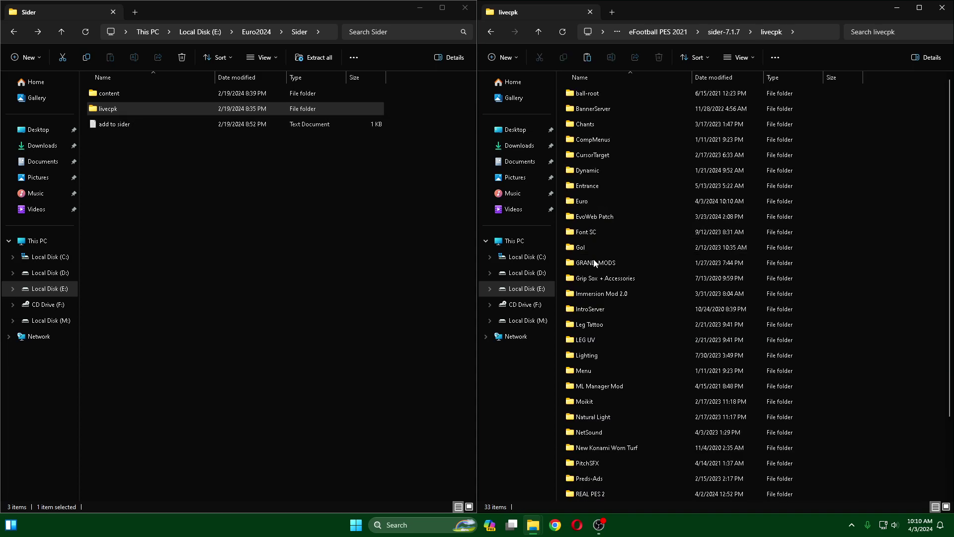
{"action": "left_click", "coordinate": [584, 203]}
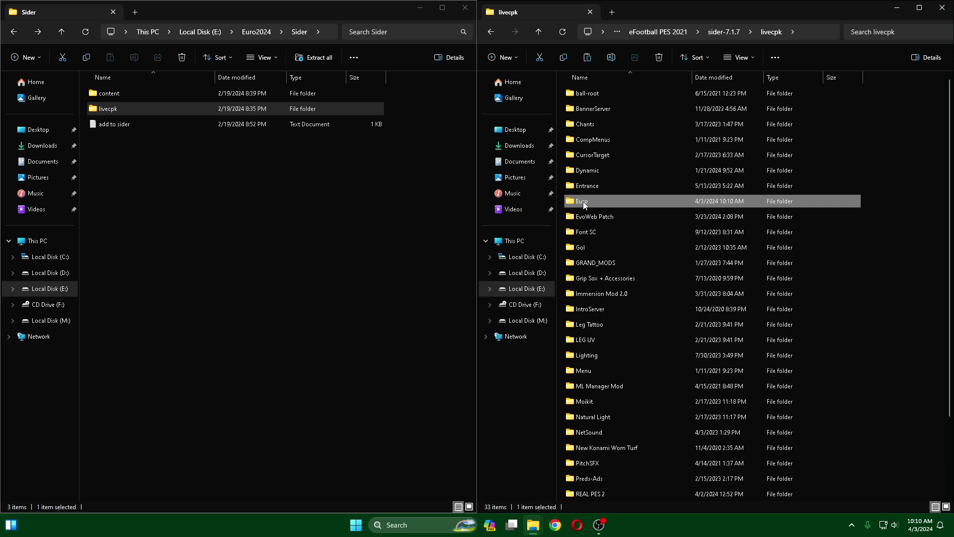
{"action": "right_click", "coordinate": [584, 205]}
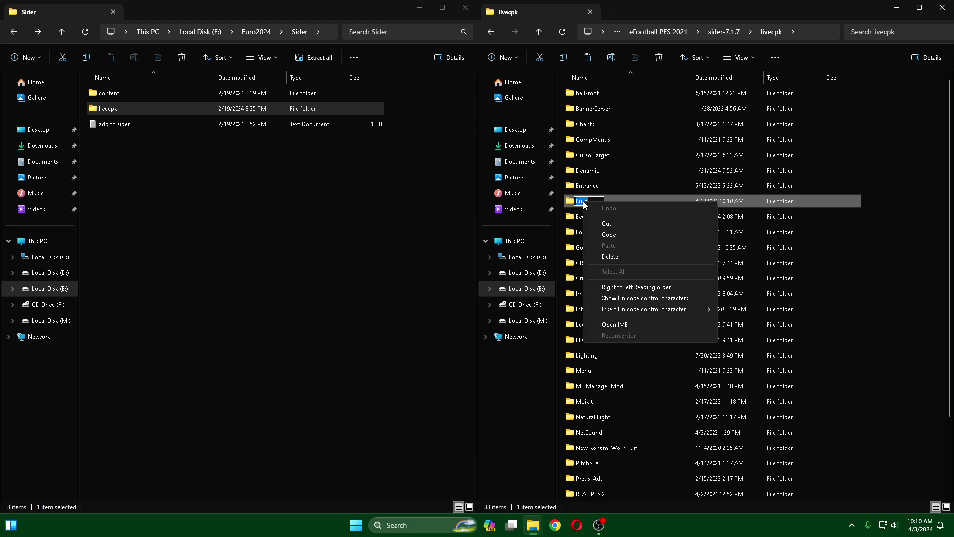
{"action": "left_click", "coordinate": [598, 236]}
{"action": "left_click", "coordinate": [917, 249]}
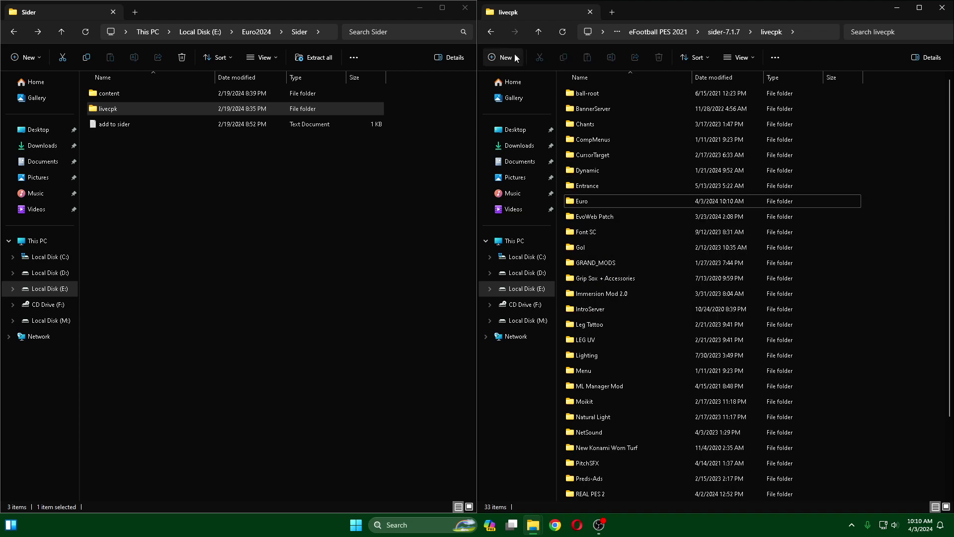
Open the sider configuration settings file in sider-7.1.7 and add a line reading Euro below the REAL PES 2 entry.
{"action": "left_click", "coordinate": [491, 29]}
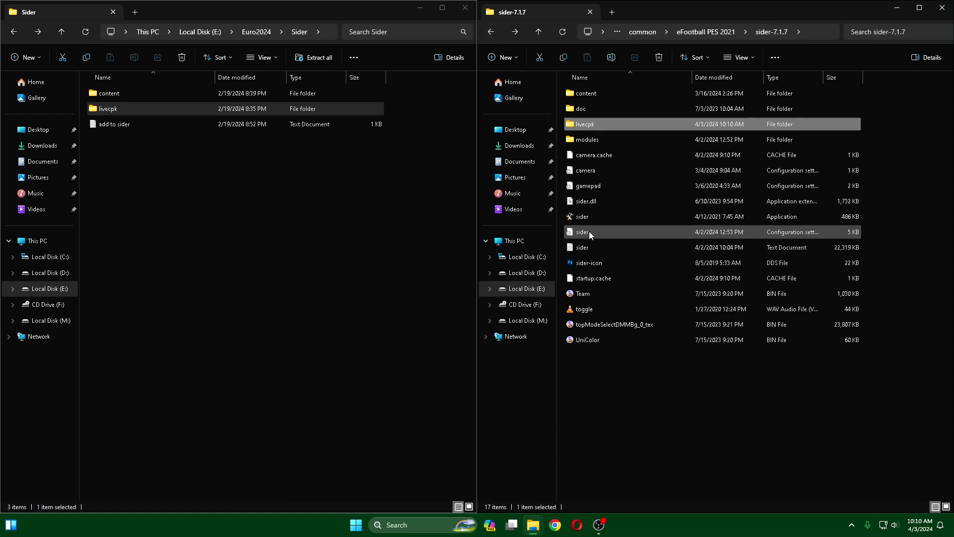
{"action": "double_click", "coordinate": [593, 244]}
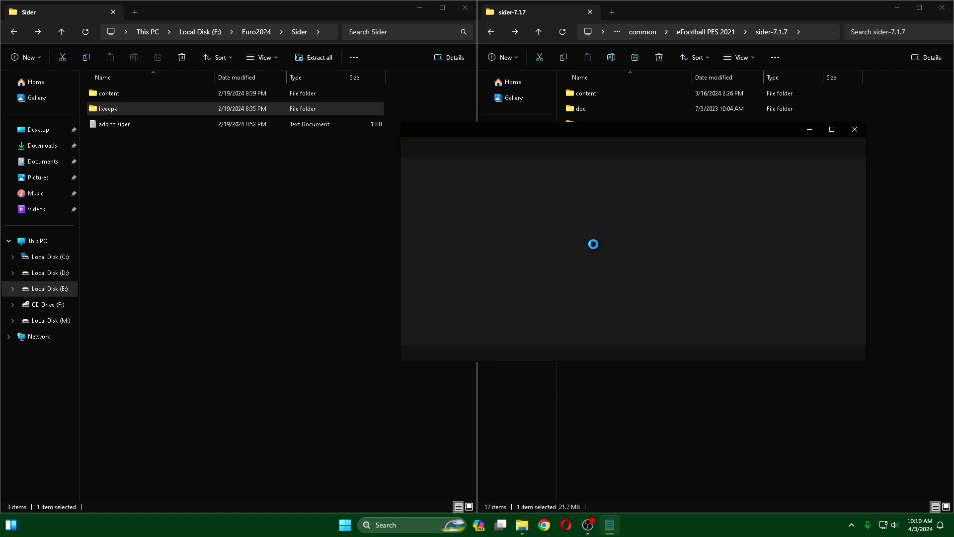
{"action": "left_click", "coordinate": [854, 129]}
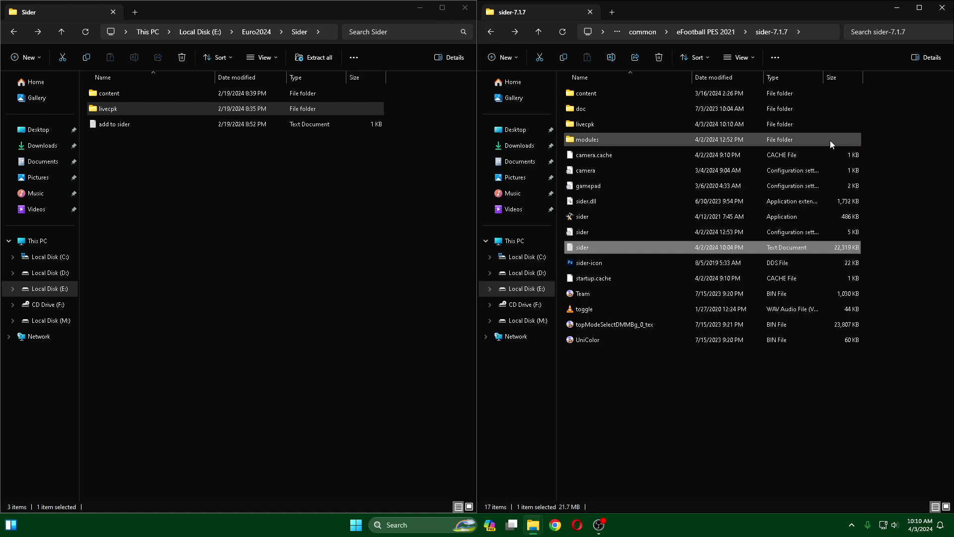
{"action": "double_click", "coordinate": [589, 234]}
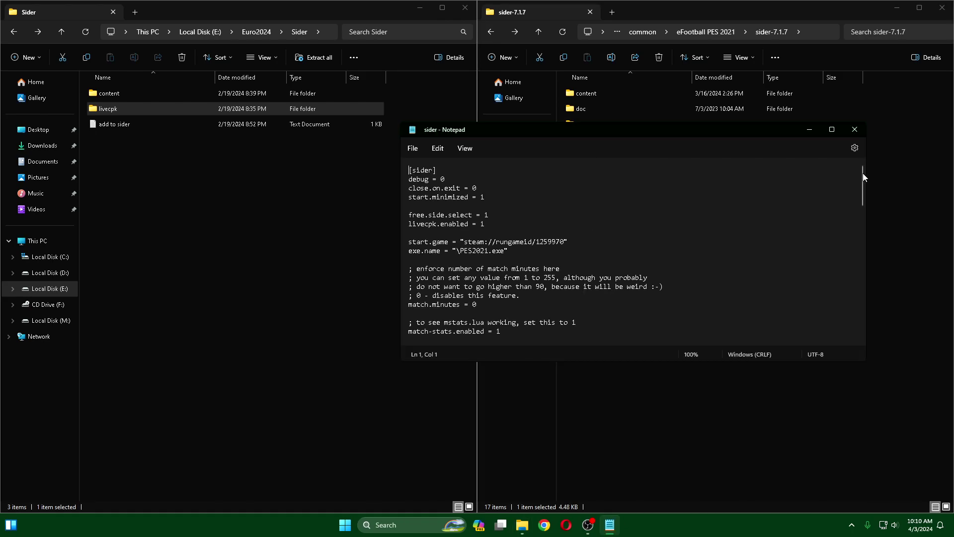
{"action": "scroll", "coordinate": [863, 181], "scroll_direction": "down", "scroll_amount": 5}
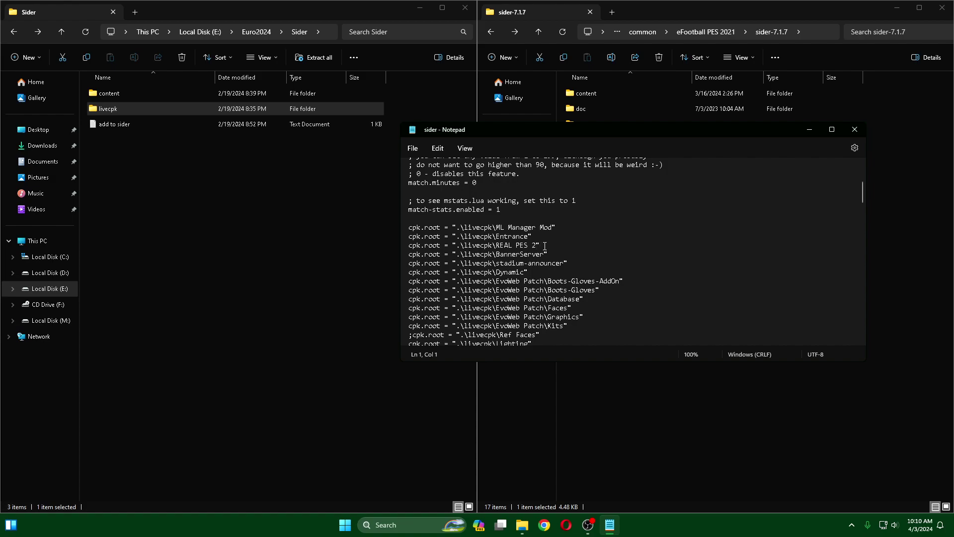
{"action": "left_click", "coordinate": [544, 246]}
{"action": "key", "text": "Return"}
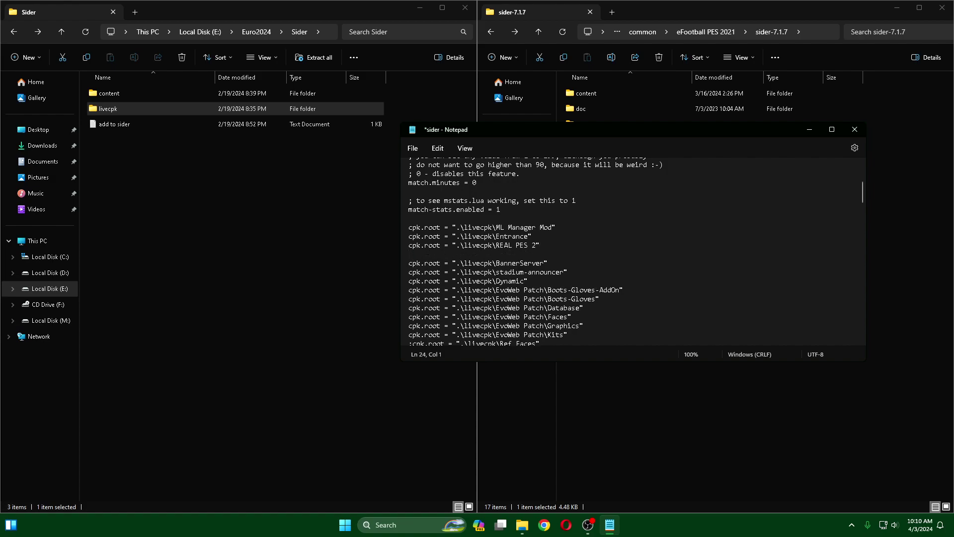
{"action": "type", "text": "Euro"}
Complete the Euro line as cpk.root = ".\livecpk\Euro", reusing the path prefix of the REAL PES 2 line.
{"action": "left_click_drag", "start_coordinate": [497, 245], "coordinate": [410, 250]}
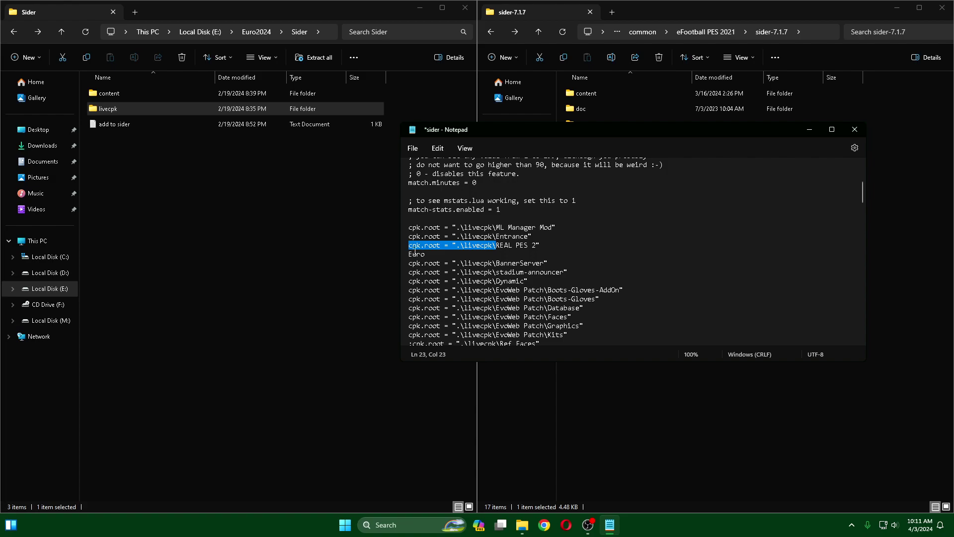
{"action": "left_click", "coordinate": [410, 255]}
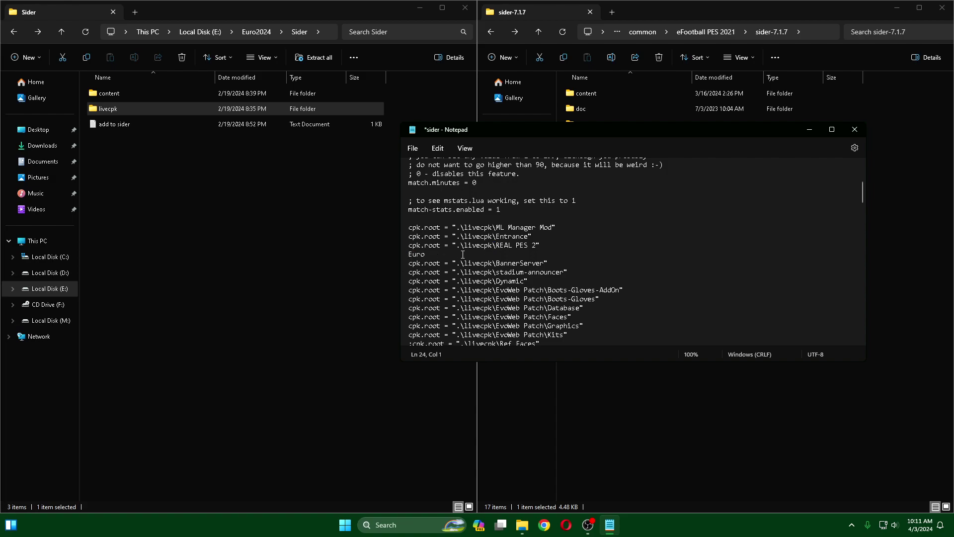
{"action": "key", "text": "ctrl+v"}
{"action": "type", "text": "\""}
{"action": "left_click_drag", "start_coordinate": [517, 255], "coordinate": [406, 256]}
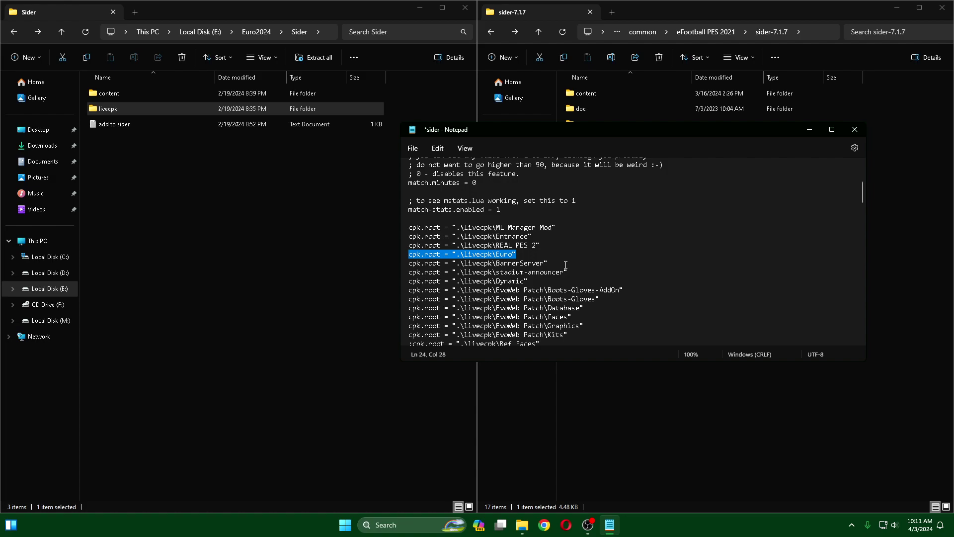
{"action": "left_click", "coordinate": [793, 238]}
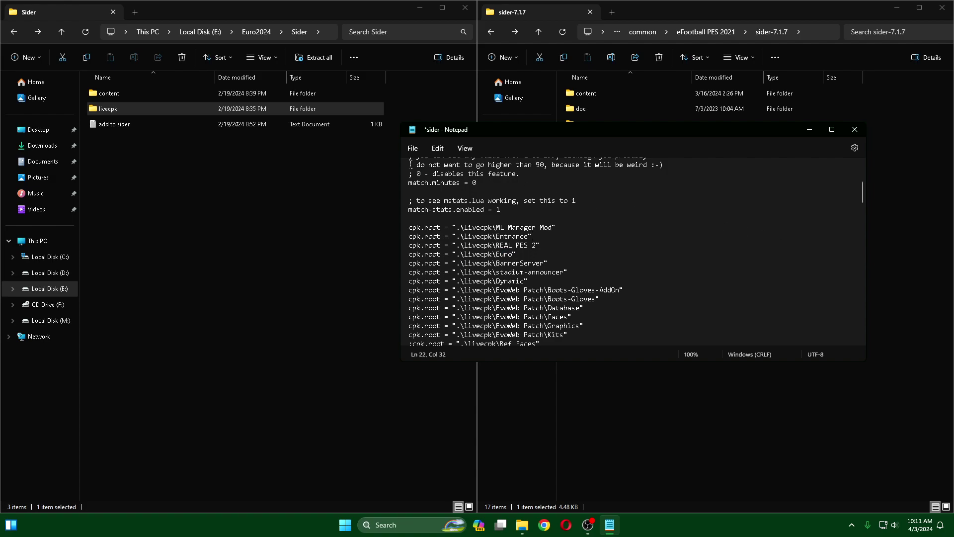
Save the edited sider configuration file and close it.
{"action": "left_click", "coordinate": [412, 148]}
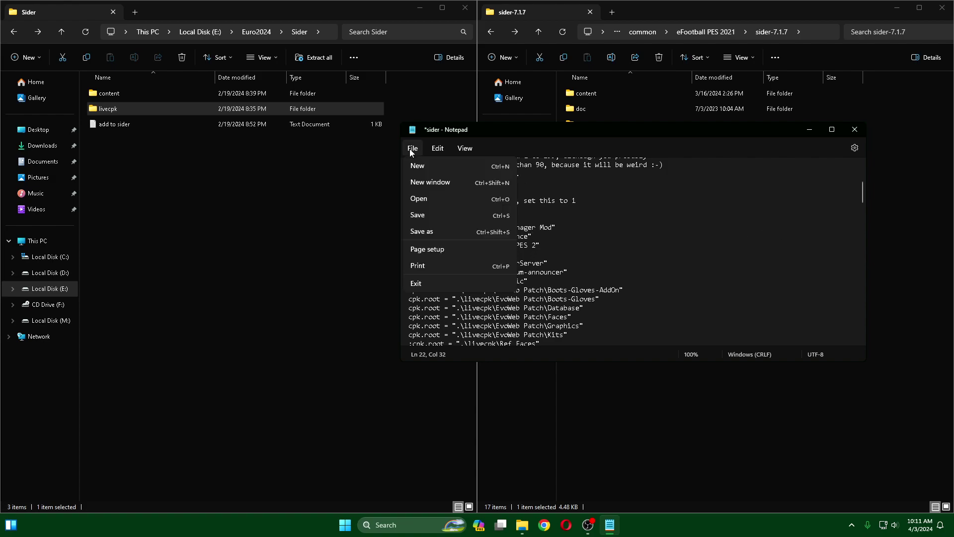
{"action": "left_click", "coordinate": [417, 215]}
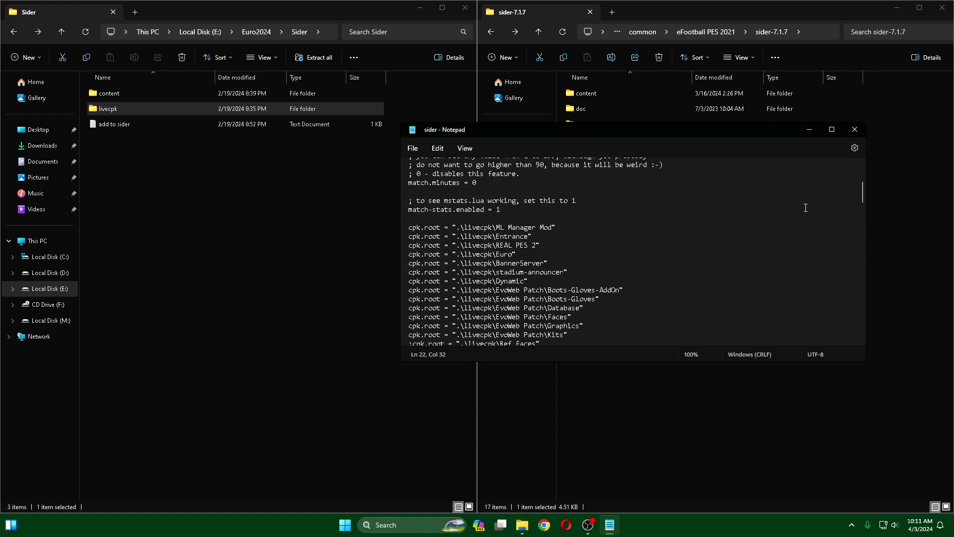
{"action": "left_click", "coordinate": [861, 131]}
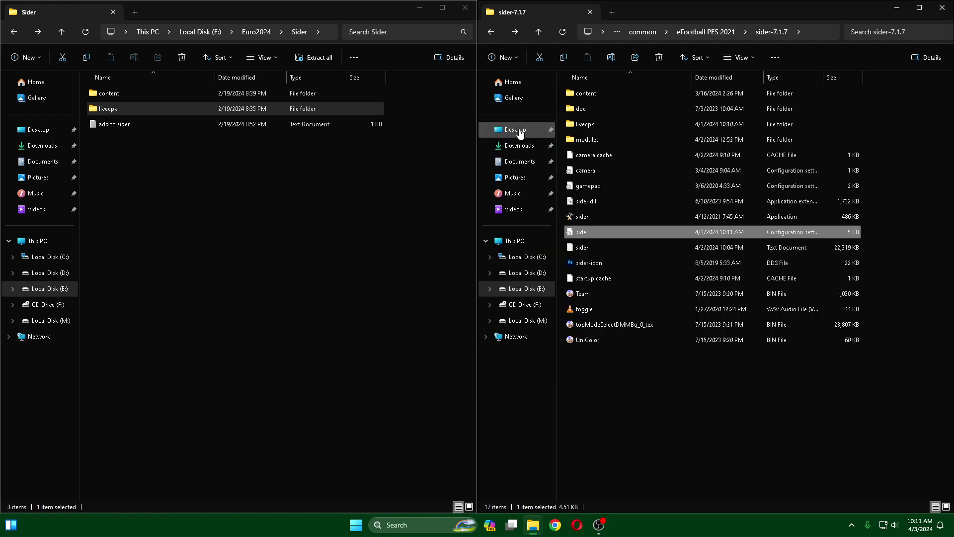
Open the Euro2024 - Add-On PESDB archive, look through its folders down to Sider\livecpk\Euro, and return to its Sider folder.
{"action": "left_click", "coordinate": [19, 33]}
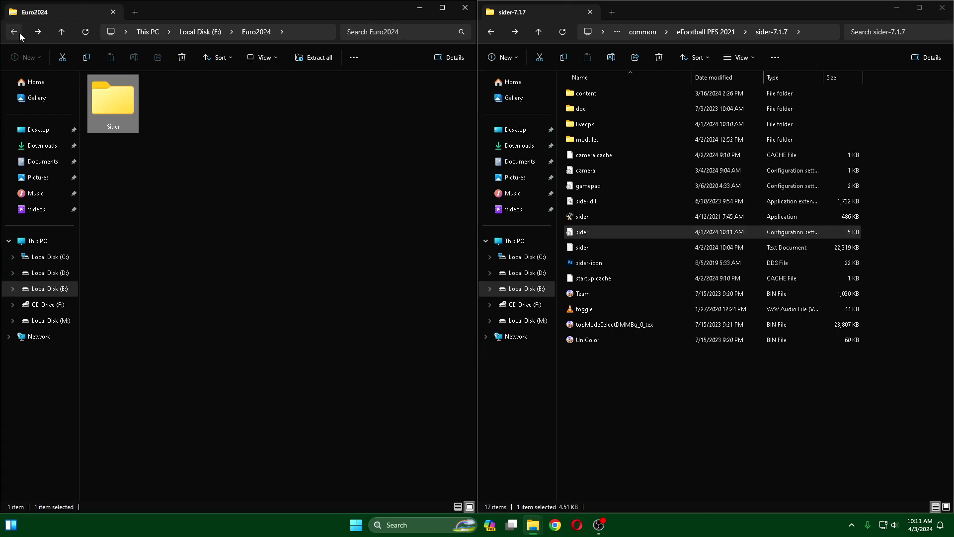
{"action": "left_click", "coordinate": [19, 33]}
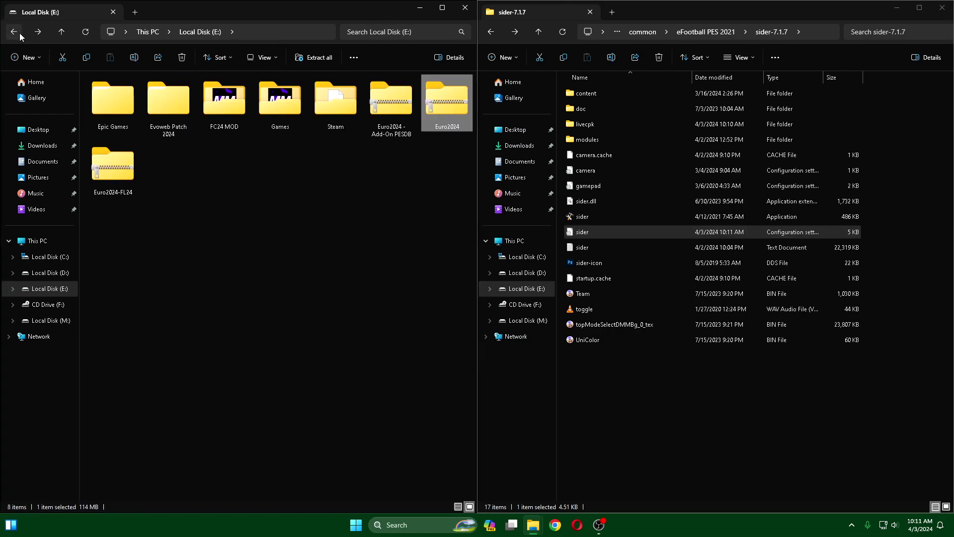
{"action": "double_click", "coordinate": [387, 113]}
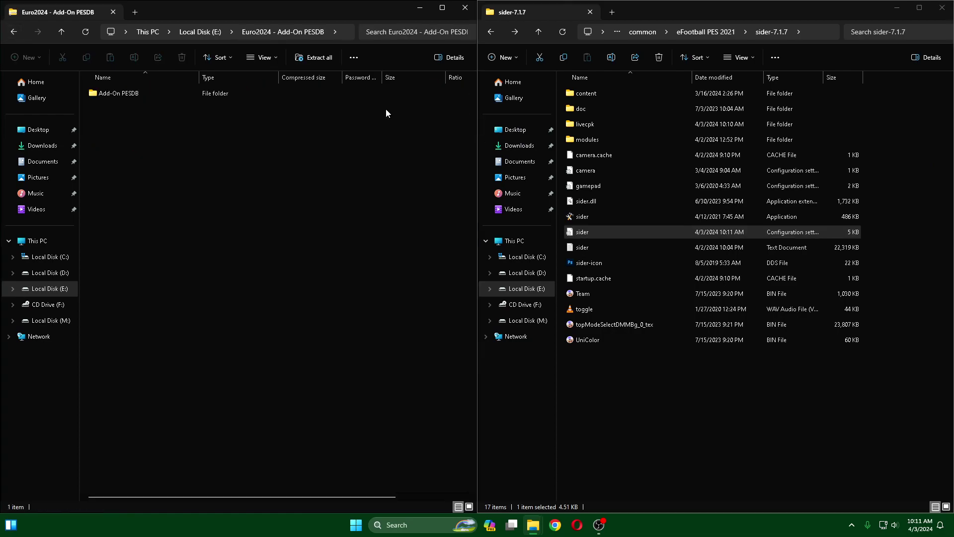
{"action": "double_click", "coordinate": [128, 95]}
{"action": "double_click", "coordinate": [128, 95]}
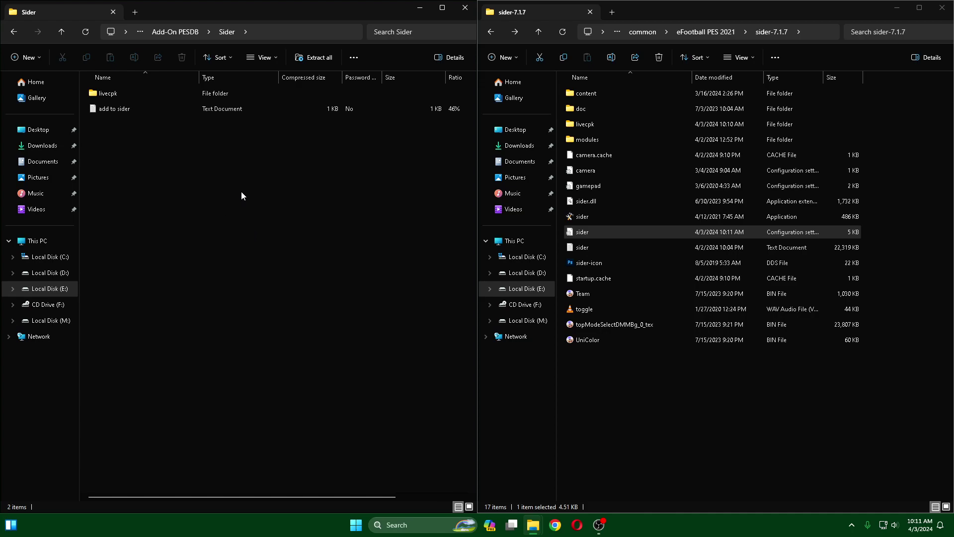
{"action": "double_click", "coordinate": [104, 93]}
{"action": "double_click", "coordinate": [112, 94]}
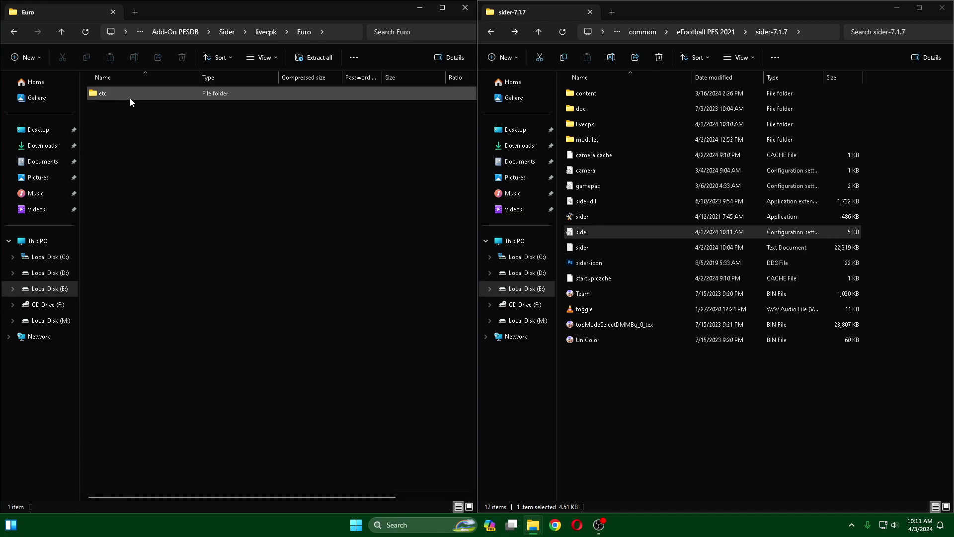
{"action": "left_click", "coordinate": [11, 32]}
{"action": "left_click", "coordinate": [13, 34]}
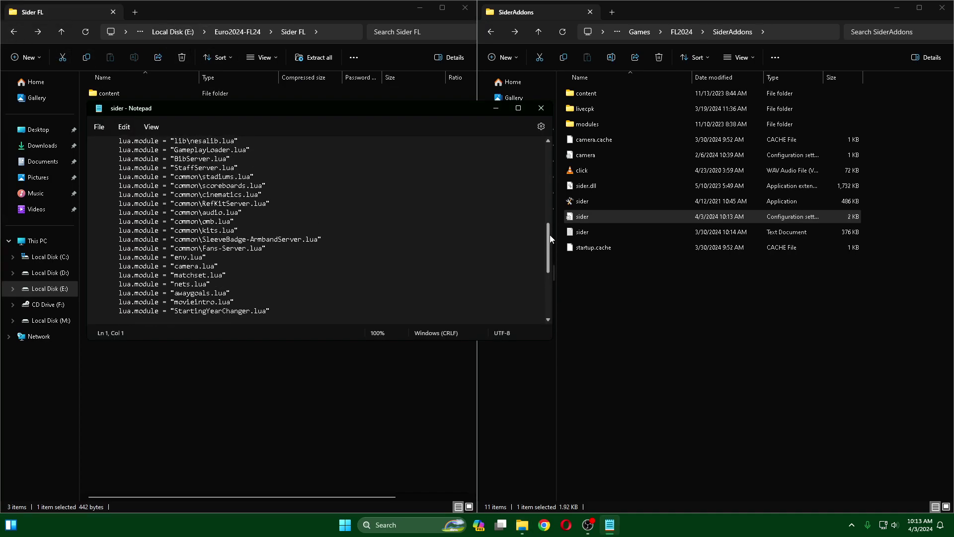
Review the lua.module entries in the SiderAddons sider configuration file, then close the file.
{"action": "left_click_drag", "start_coordinate": [549, 234], "coordinate": [554, 229]}
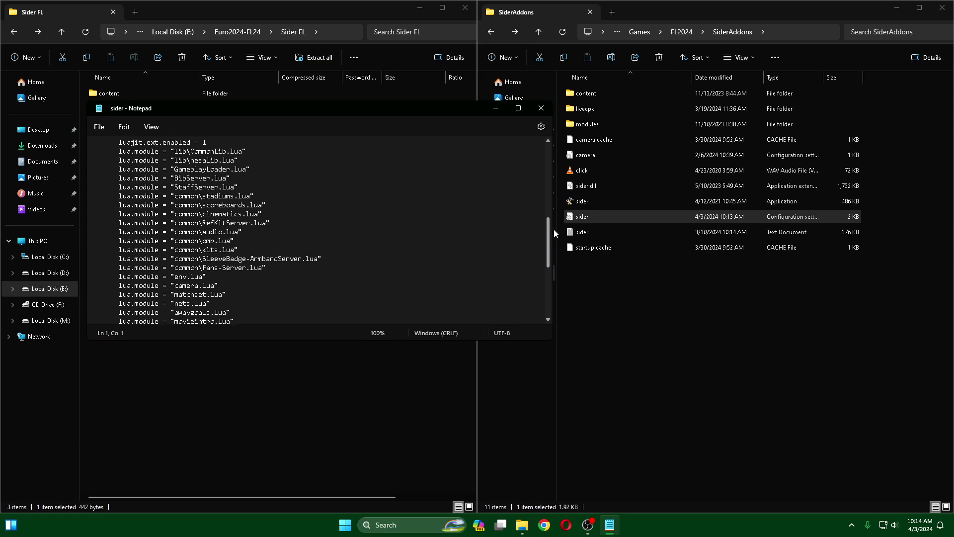
{"action": "left_click", "coordinate": [540, 108]}
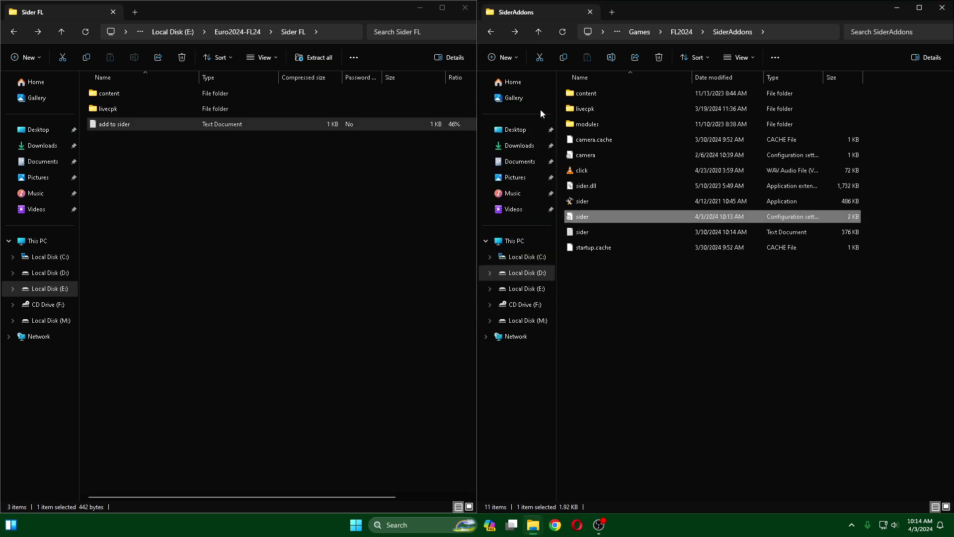
{"action": "left_click", "coordinate": [698, 330]}
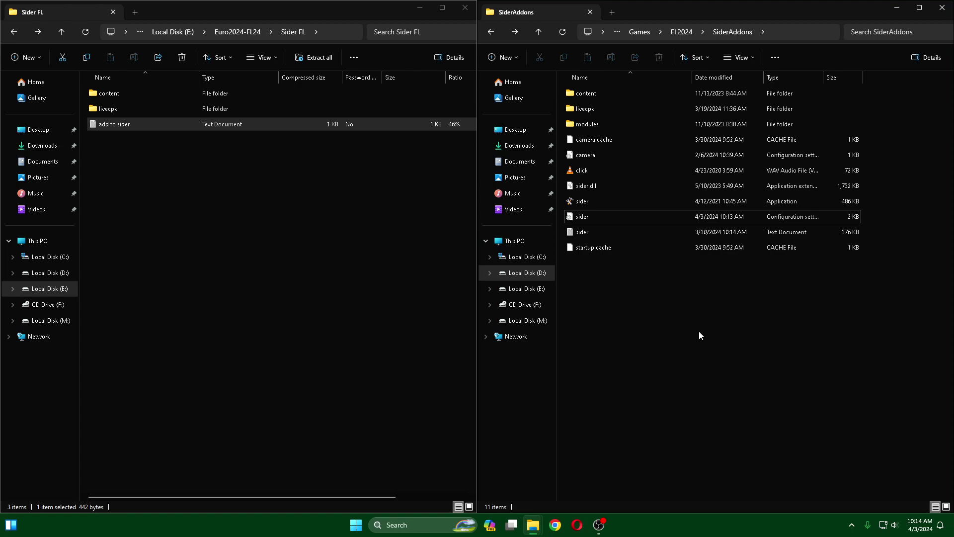